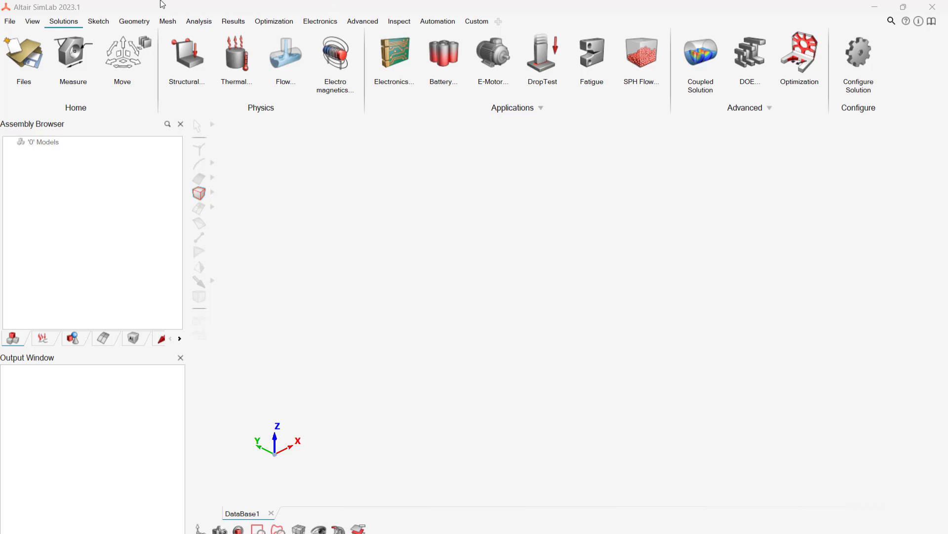
Import the CAD file parasiticExtractionPCB 1.stp with the Convert to Parasolid method, keeping the assembly structure and saving geometry in the database.
{"action": "left_click", "coordinate": [12, 22]}
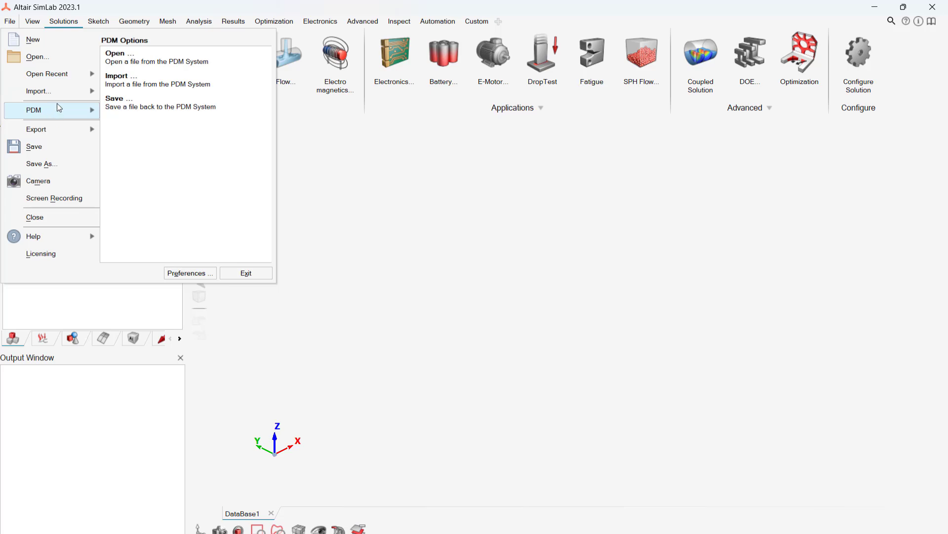
{"action": "mouse_move", "coordinate": [69, 94]}
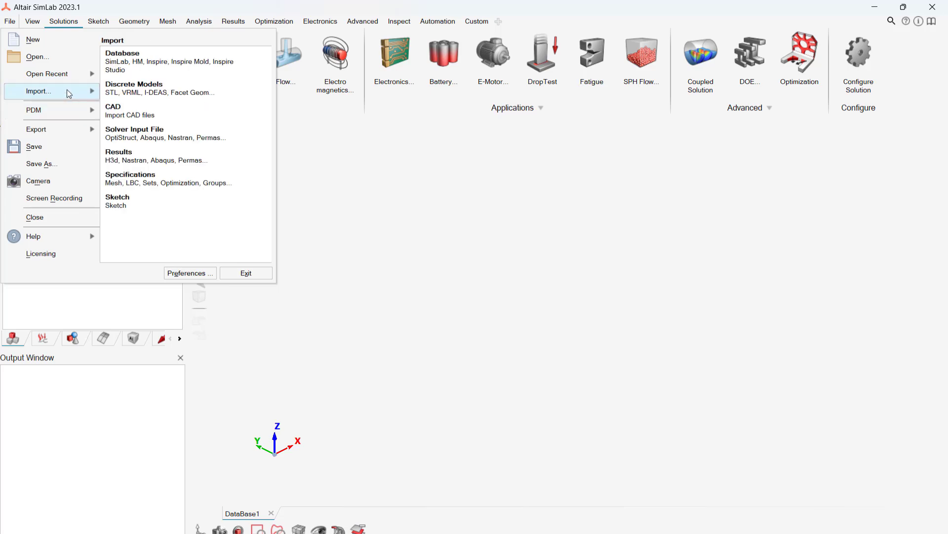
{"action": "left_click", "coordinate": [136, 116]}
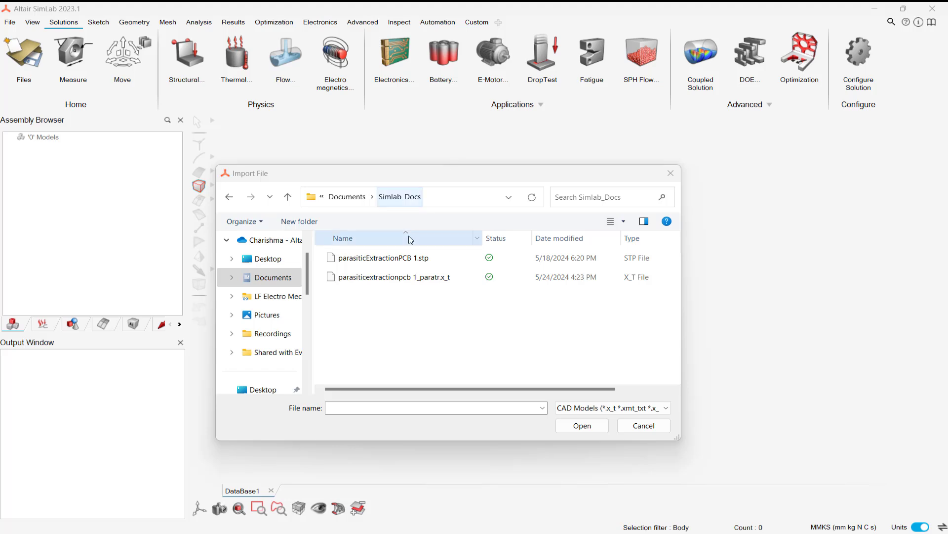
{"action": "left_click", "coordinate": [406, 258]}
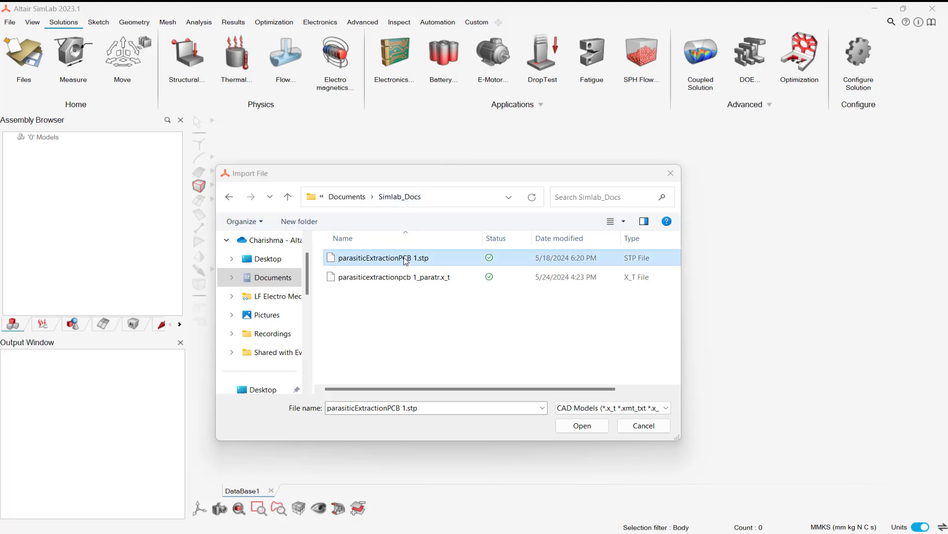
{"action": "left_click", "coordinate": [584, 428]}
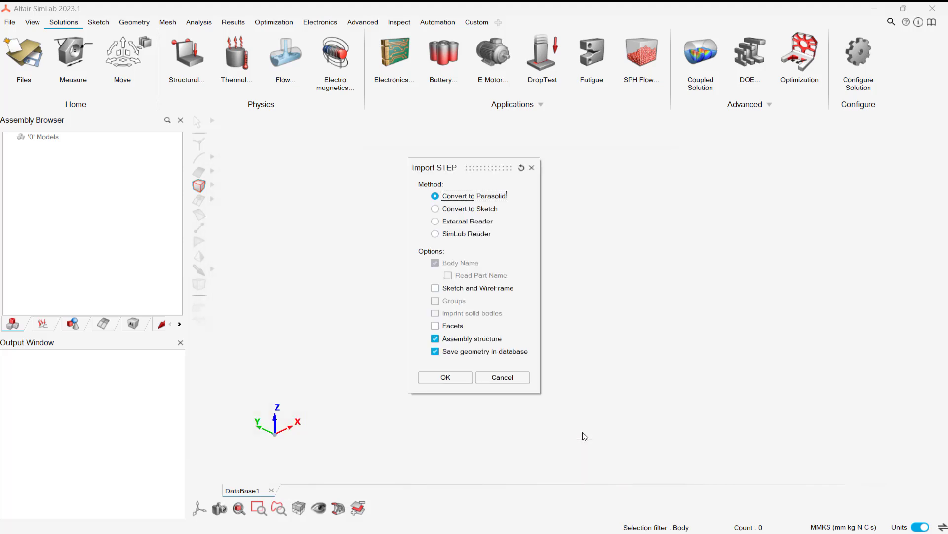
{"action": "left_click", "coordinate": [457, 378]}
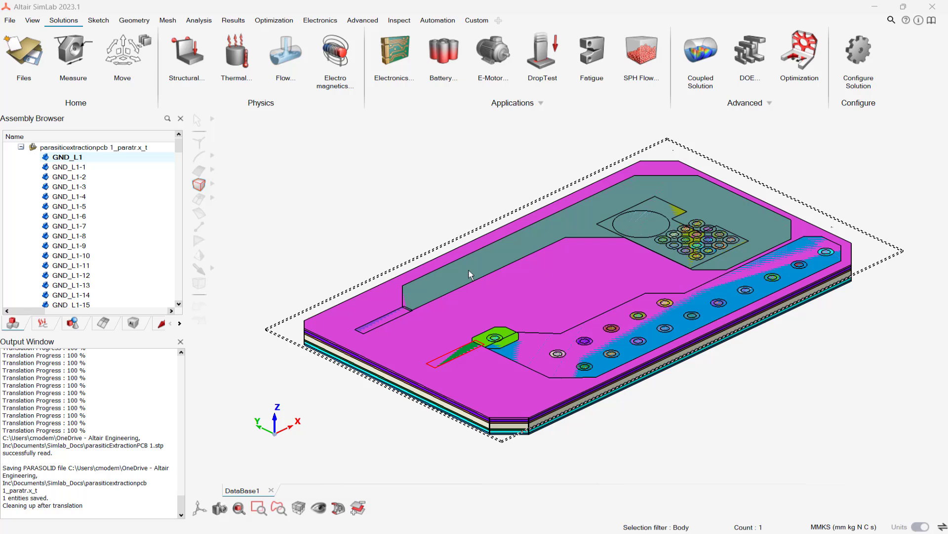
Move the bodies GND_L1 through GND_L1-18 into a new sub model named GND and collapse it in the assembly tree.
{"action": "left_click", "coordinate": [67, 158]}
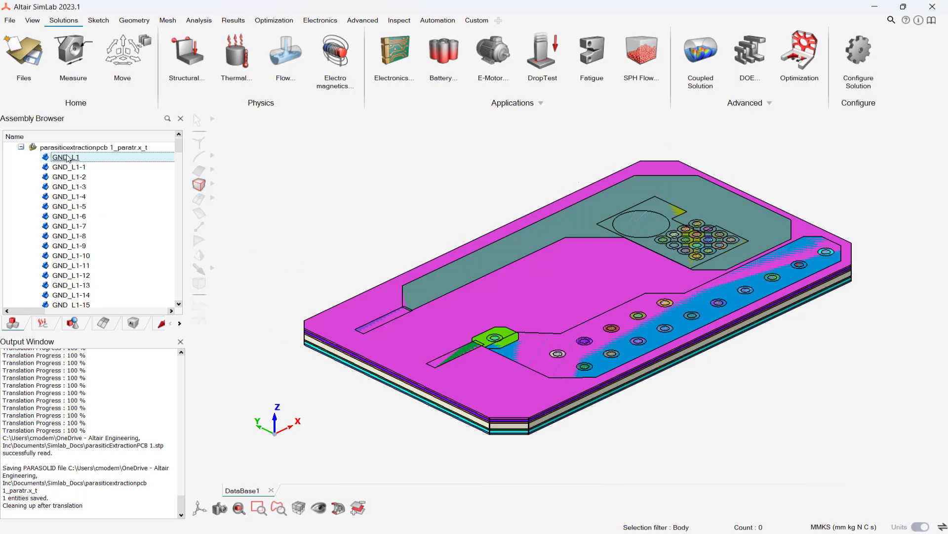
{"action": "left_click", "coordinate": [179, 305]}
{"action": "left_click", "coordinate": [179, 305]}
{"action": "left_click", "coordinate": [178, 304]}
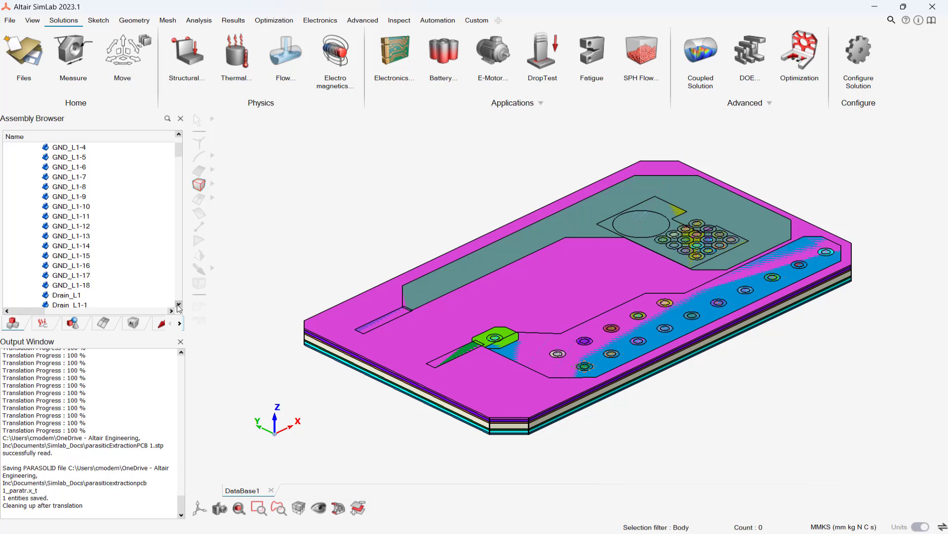
{"action": "left_click", "coordinate": [62, 286], "text": "shift"}
{"action": "right_click", "coordinate": [62, 286]}
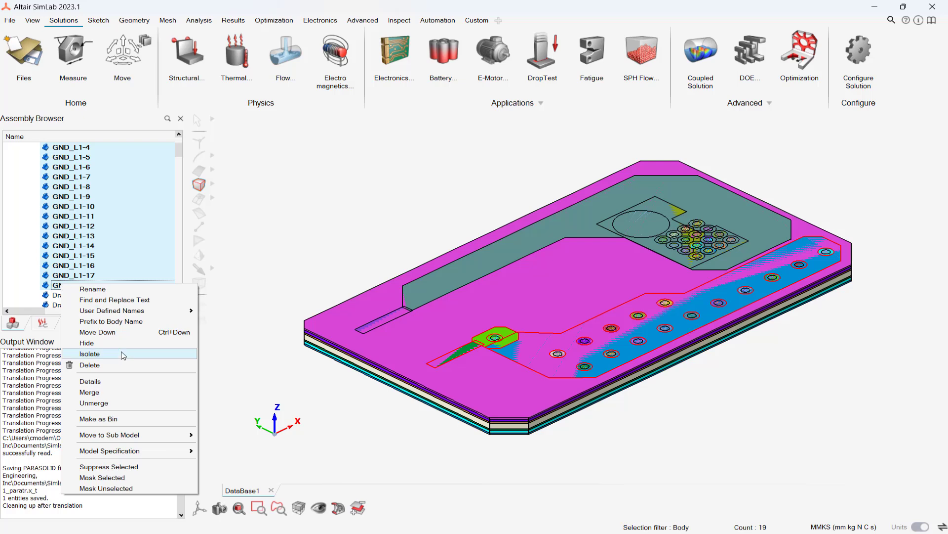
{"action": "mouse_move", "coordinate": [139, 438]}
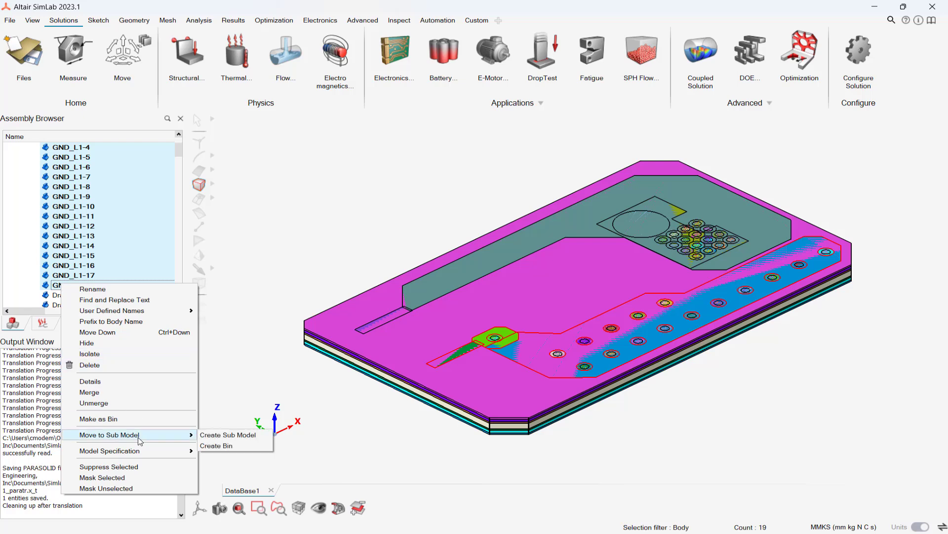
{"action": "left_click", "coordinate": [207, 436]}
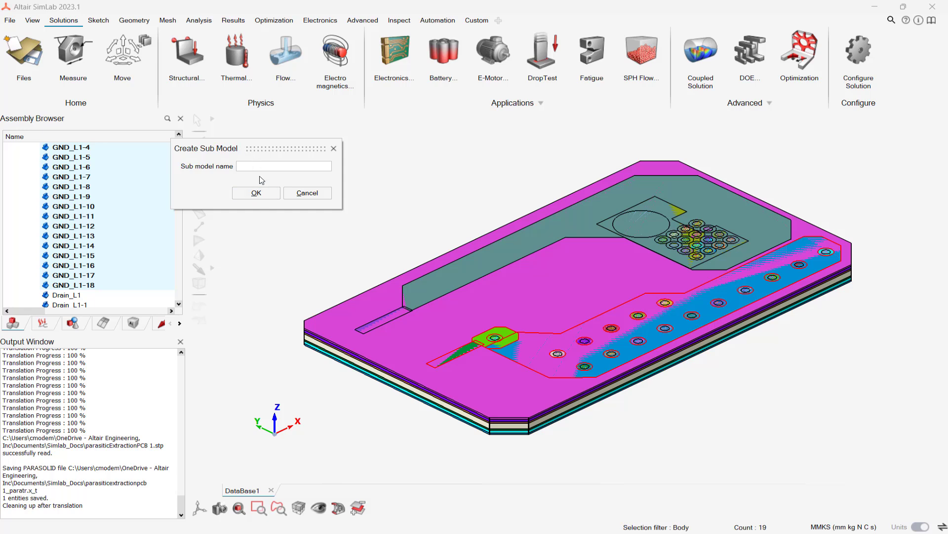
{"action": "left_click", "coordinate": [257, 167]}
{"action": "type", "text": "GND"}
{"action": "left_click", "coordinate": [257, 193]}
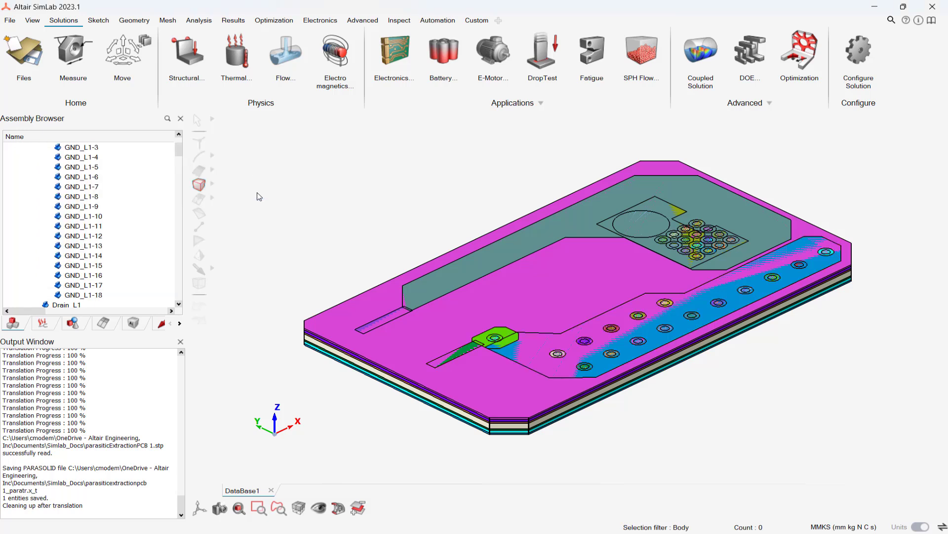
{"action": "scroll", "coordinate": [177, 152], "scroll_direction": "up", "scroll_amount": 2}
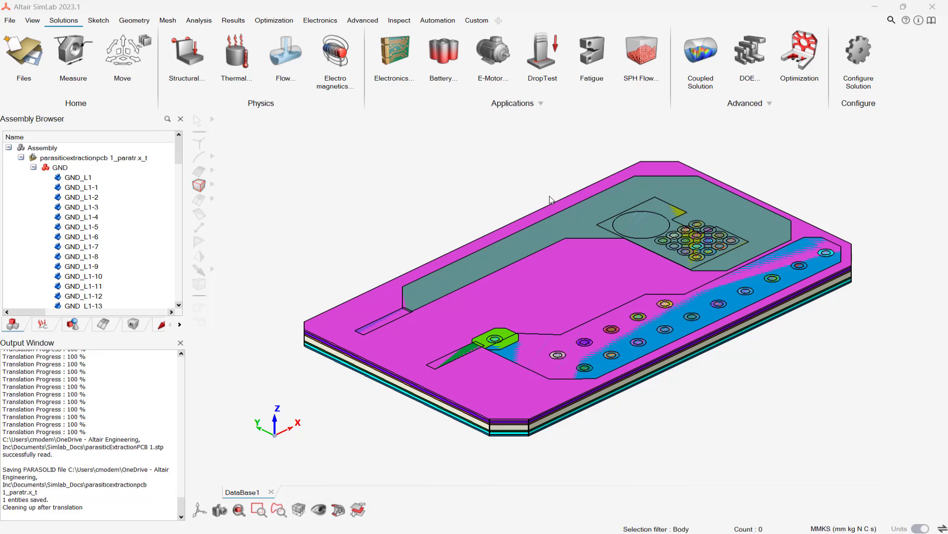
{"action": "left_click_drag", "start_coordinate": [549, 196], "coordinate": [284, 212]}
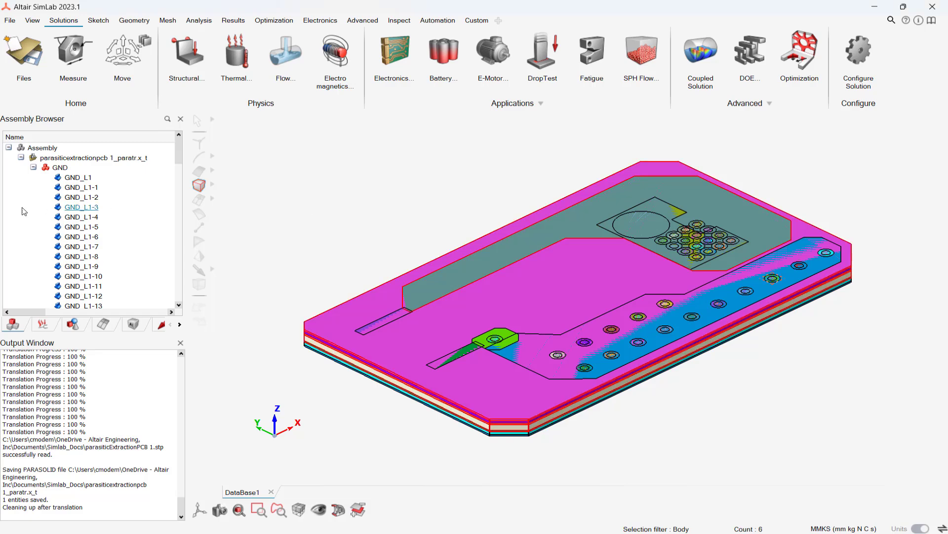
{"action": "left_click", "coordinate": [34, 167]}
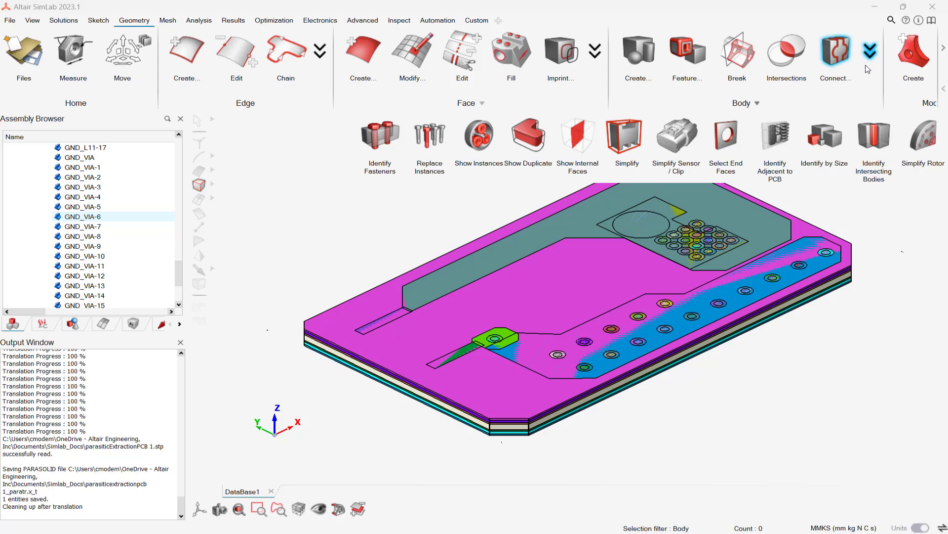
Simplify the via bodies GND_VIA through GND_VIA-15 into cylinders, simplifying each body and deleting the input bodies.
{"action": "left_click", "coordinate": [627, 141]}
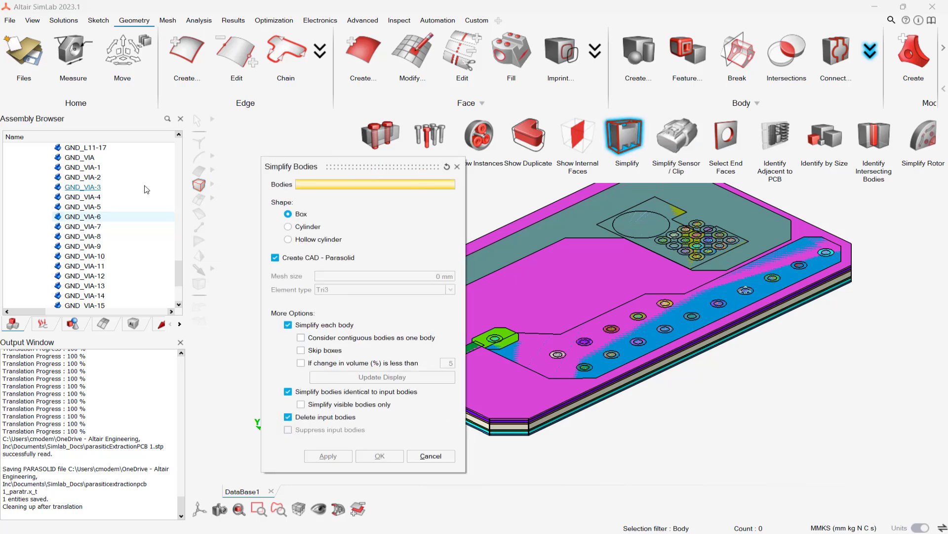
{"action": "left_click", "coordinate": [91, 159], "text": "shift"}
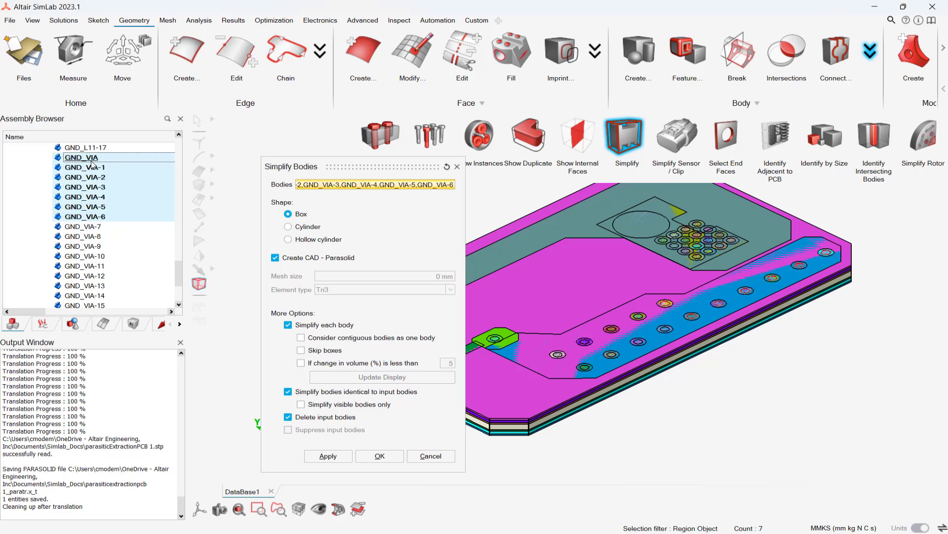
{"action": "left_click", "coordinate": [95, 305], "text": "shift"}
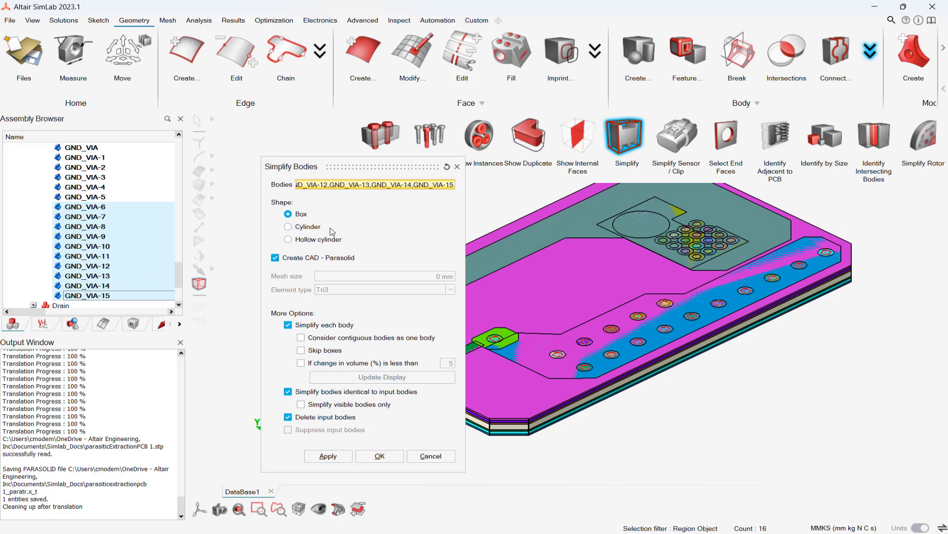
{"action": "left_click", "coordinate": [289, 229]}
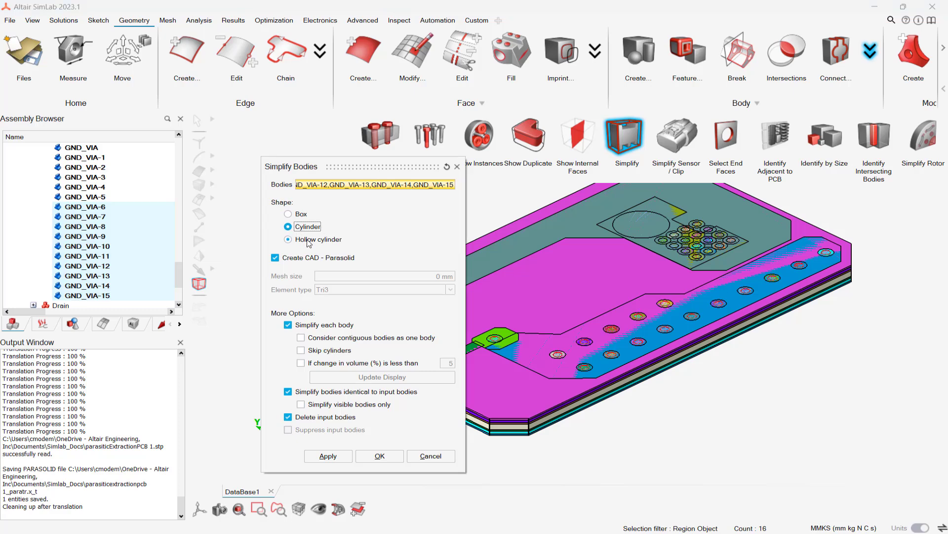
{"action": "left_click", "coordinate": [326, 459]}
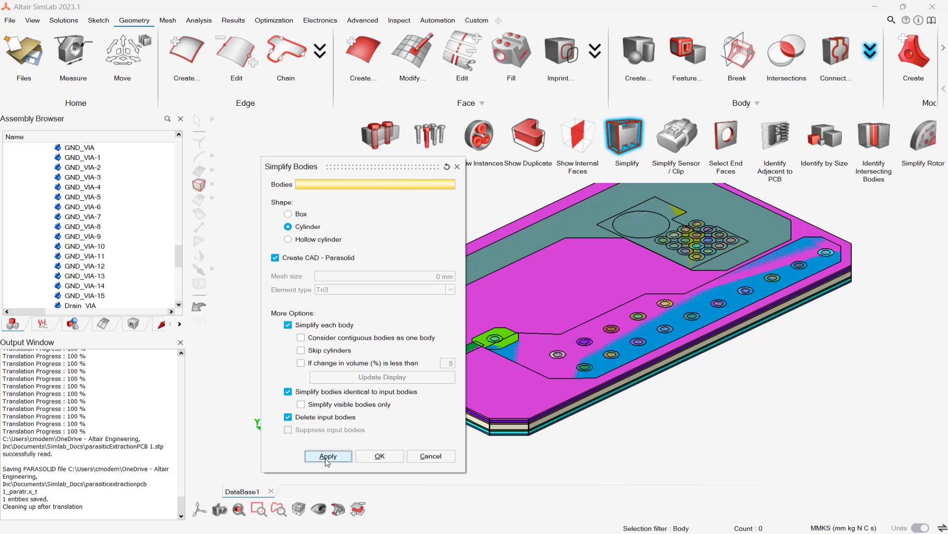
Simplify the cylindrical GND_VIA bodies into boxes, simplifying each body and deleting the input bodies, and finish the Simplify Bodies command.
{"action": "left_click", "coordinate": [82, 147]}
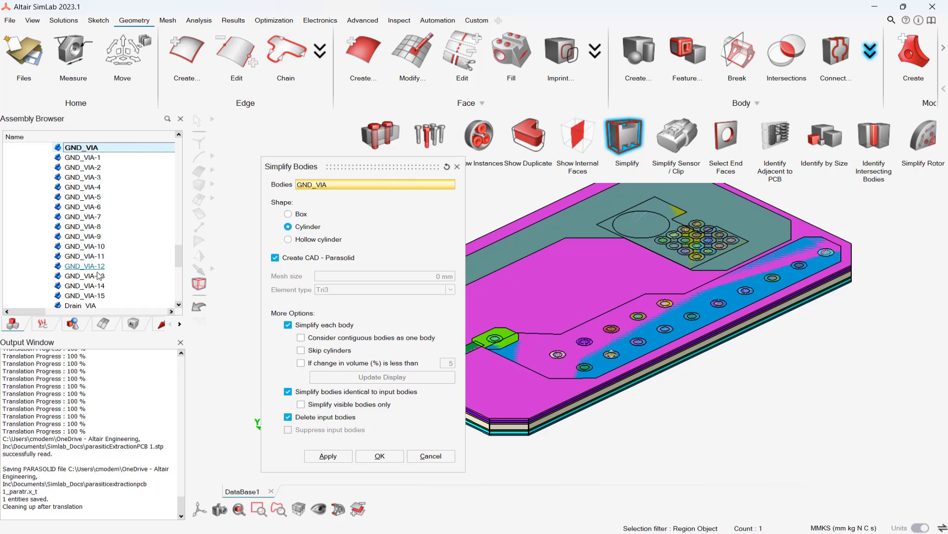
{"action": "left_click", "coordinate": [102, 300], "text": "shift"}
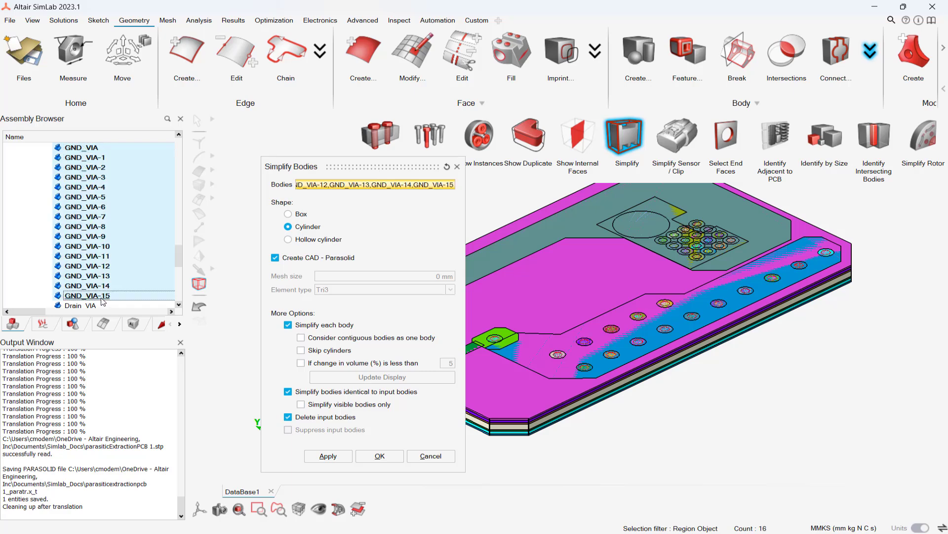
{"action": "left_click", "coordinate": [289, 216]}
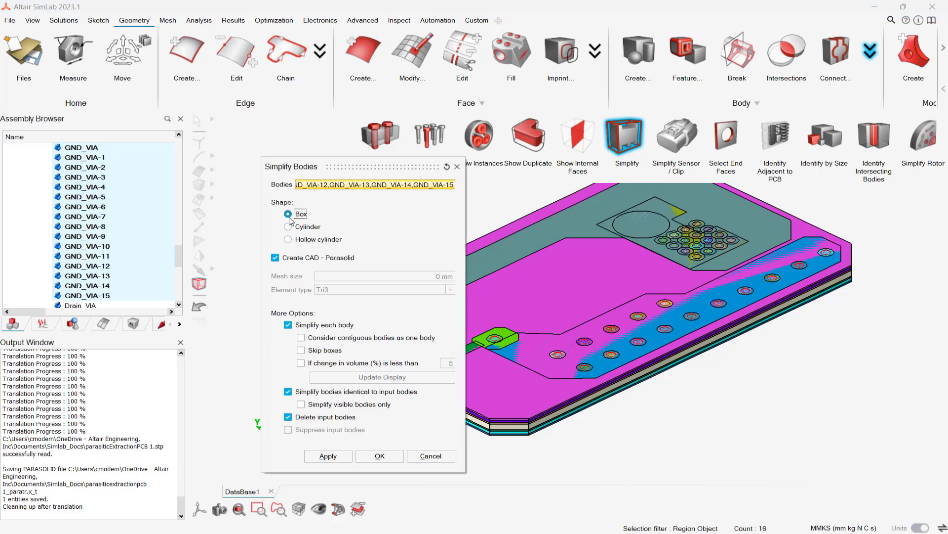
{"action": "left_click", "coordinate": [322, 456]}
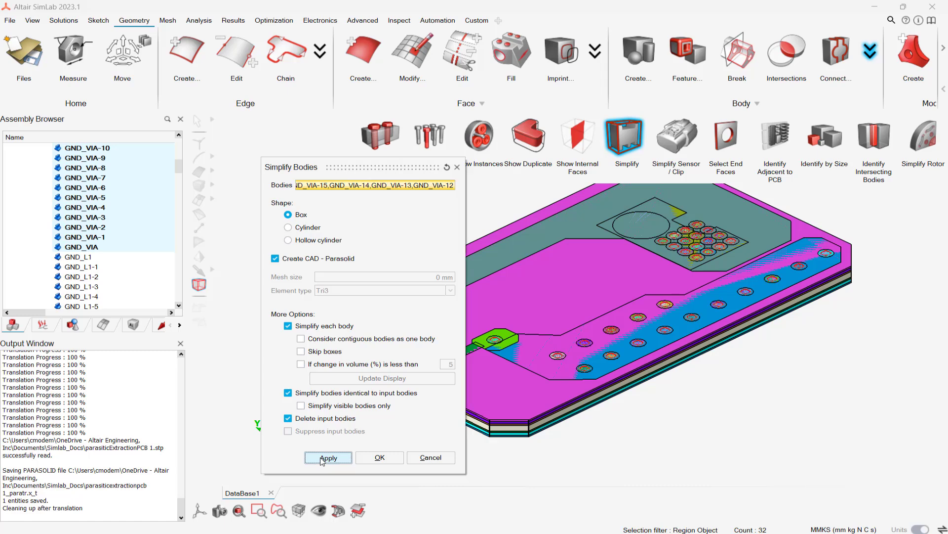
{"action": "left_click", "coordinate": [322, 458]}
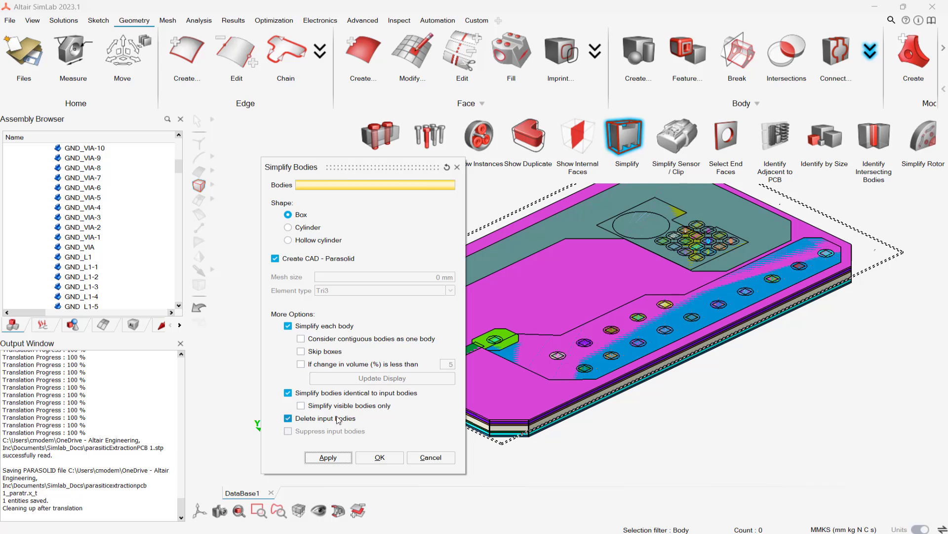
{"action": "left_click", "coordinate": [423, 458]}
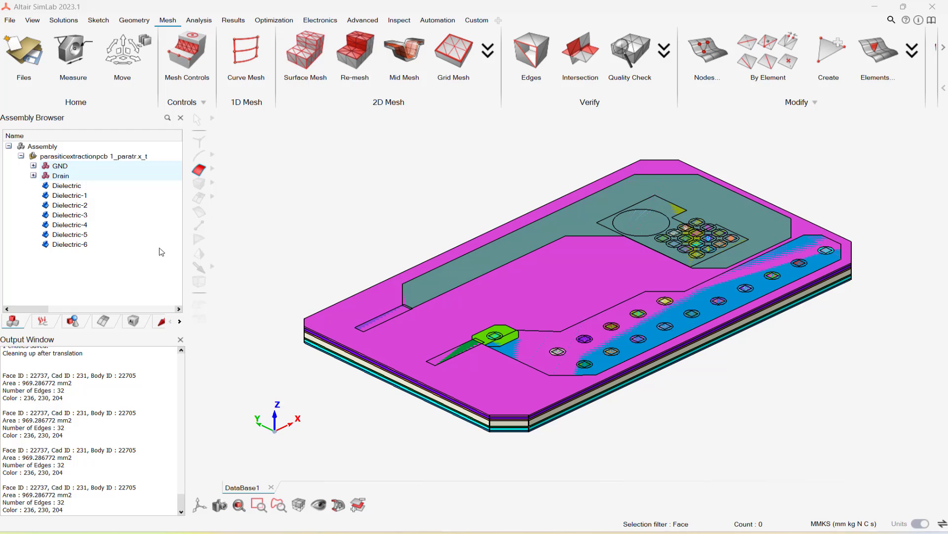
Create key planes from the faces of the GND, Drain and Dielectric bodies with a minimum distance of 0.001 mm between planes.
{"action": "left_click", "coordinate": [63, 166]}
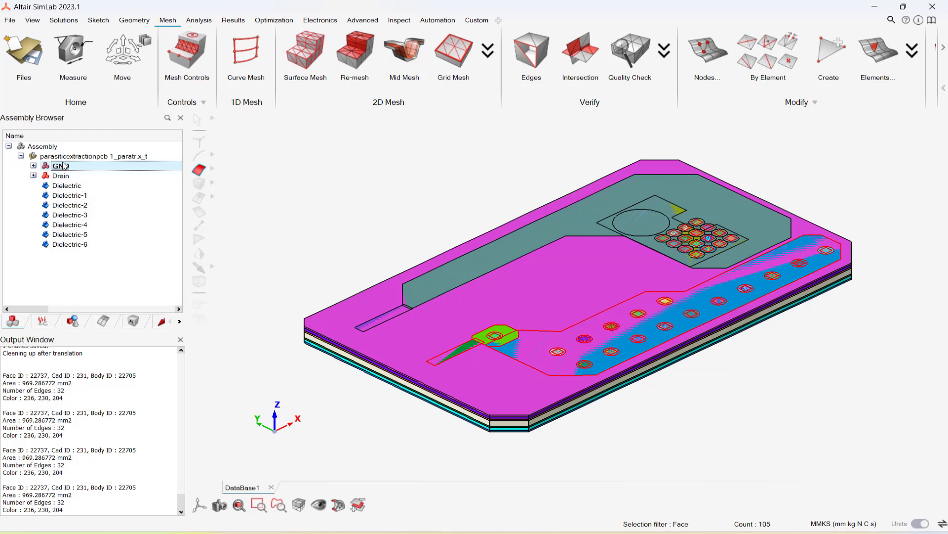
{"action": "left_click", "coordinate": [74, 244], "text": "shift"}
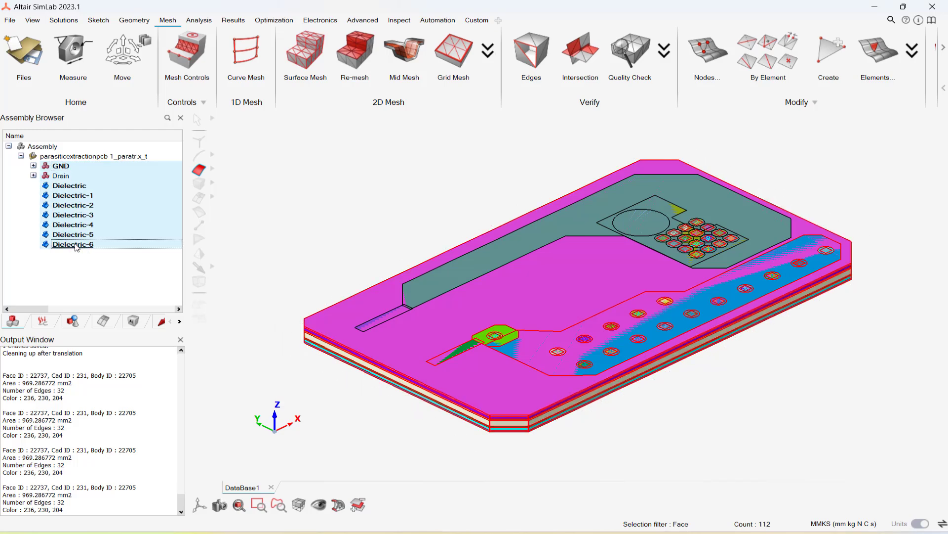
{"action": "left_click", "coordinate": [62, 176], "text": "shift"}
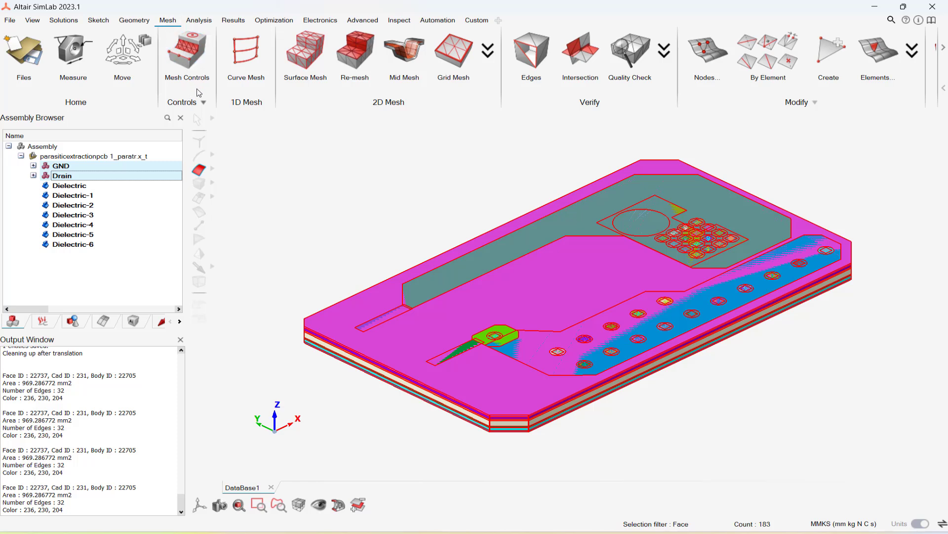
{"action": "left_click", "coordinate": [200, 105]}
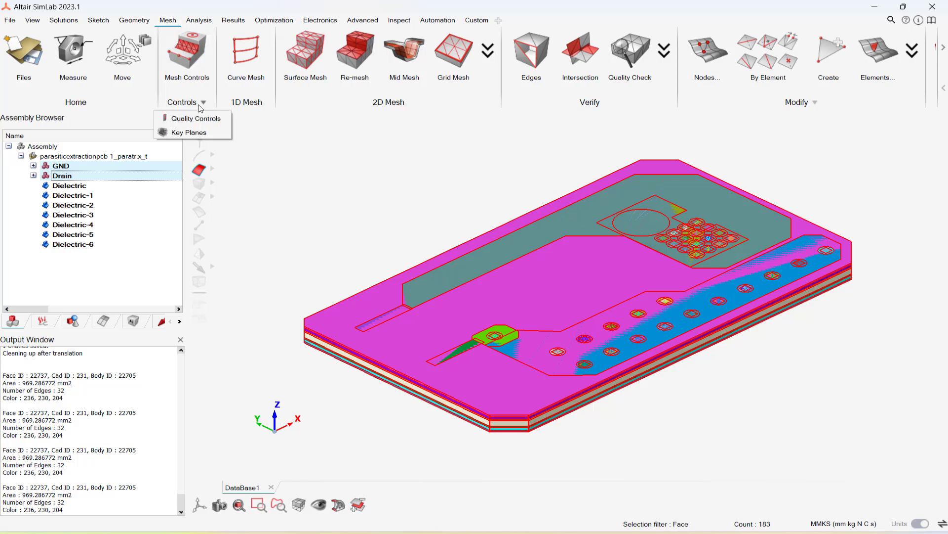
{"action": "left_click", "coordinate": [196, 135]}
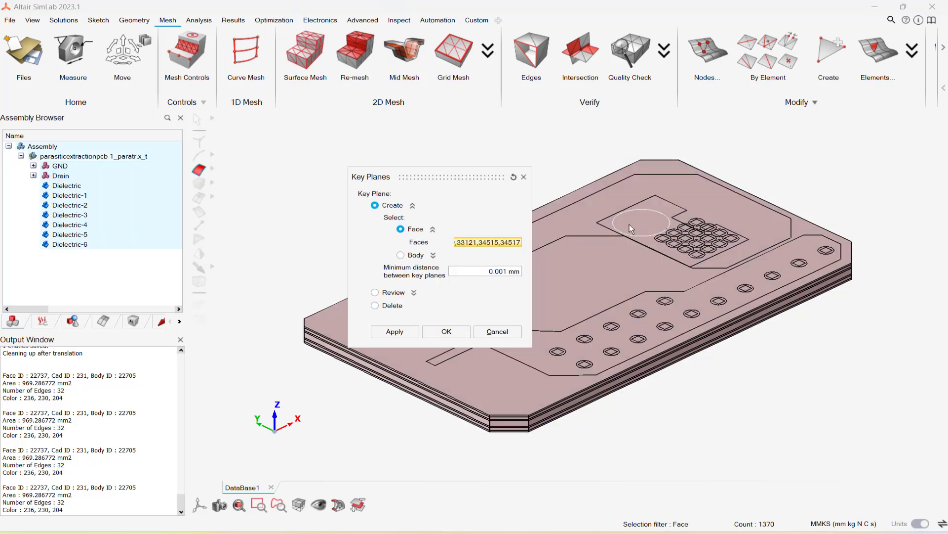
{"action": "left_click", "coordinate": [402, 296]}
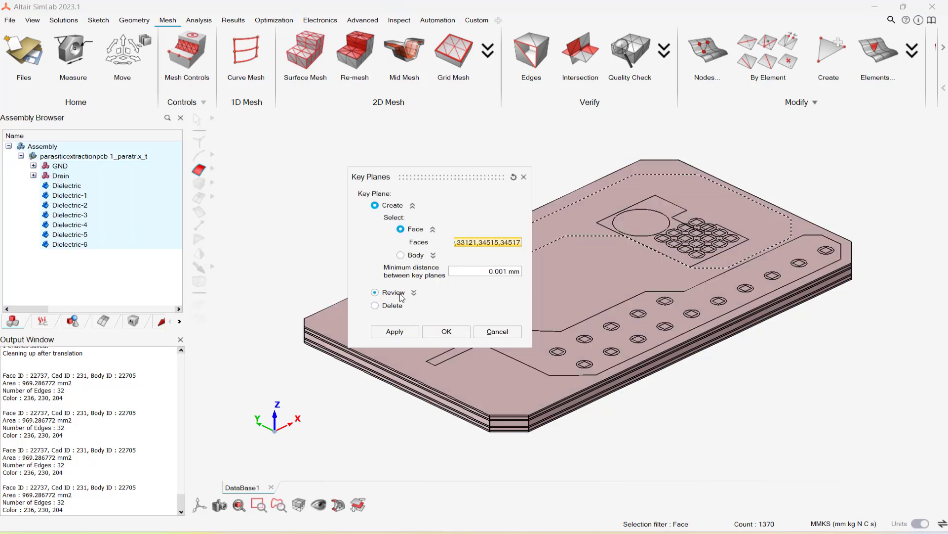
{"action": "left_click", "coordinate": [396, 333]}
{"action": "left_click", "coordinate": [395, 332]}
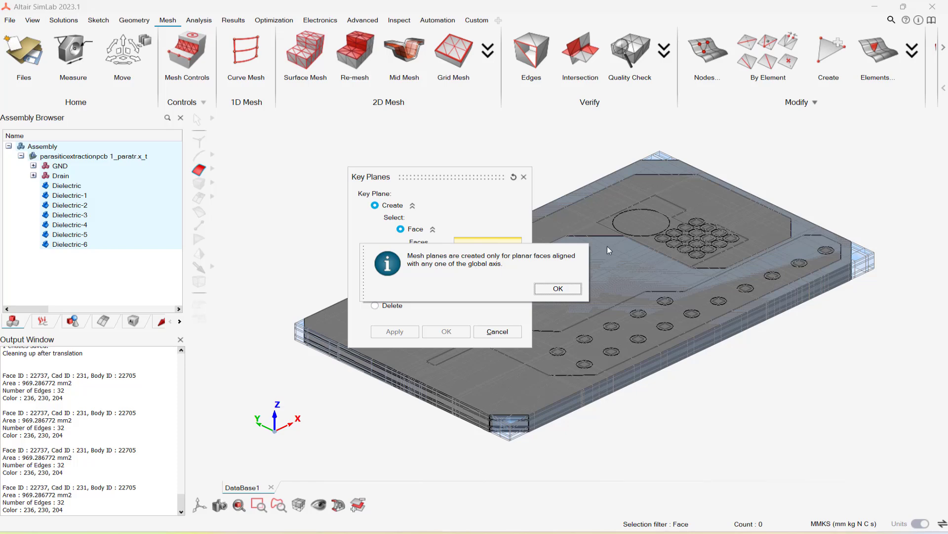
{"action": "left_click", "coordinate": [558, 288]}
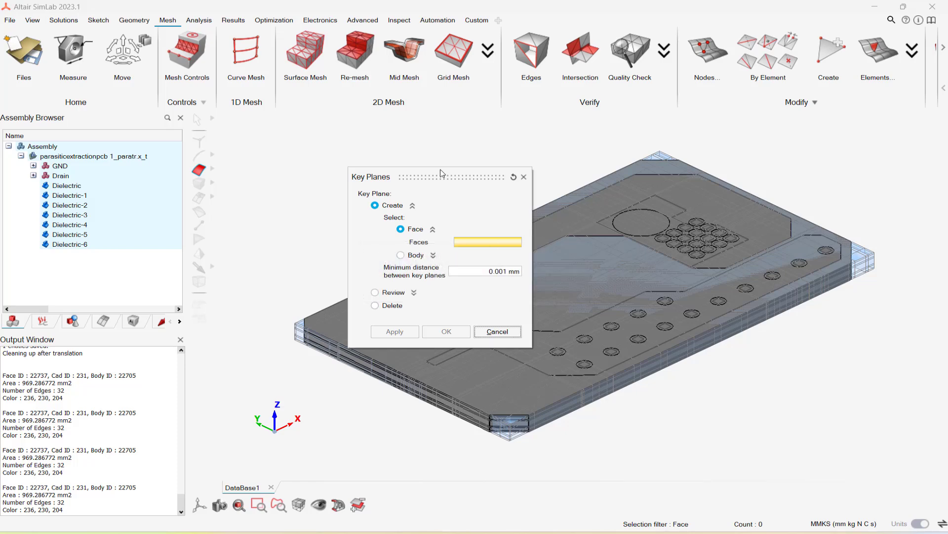
{"action": "left_click_drag", "start_coordinate": [442, 173], "coordinate": [398, 177]}
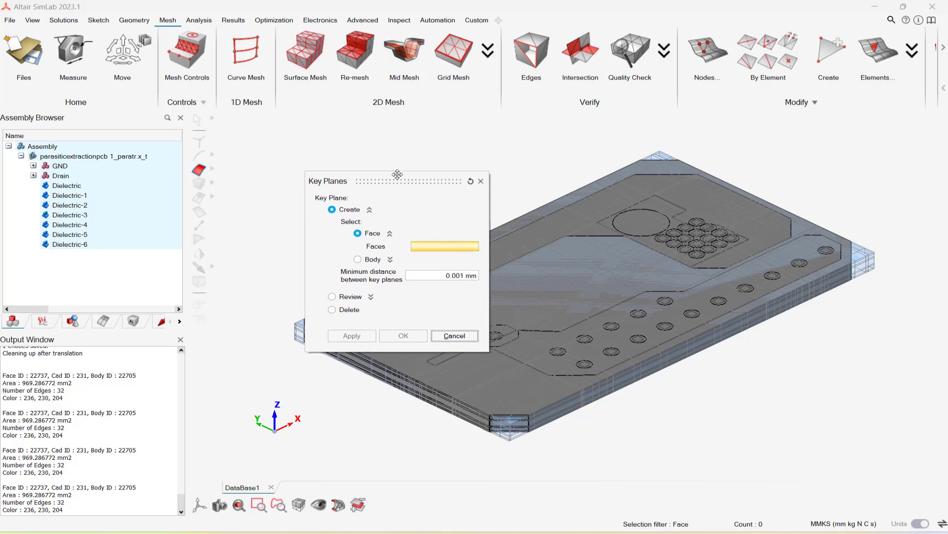
Close the Key Planes dialog and display the whole PCB model in body color.
{"action": "left_click", "coordinate": [481, 181]}
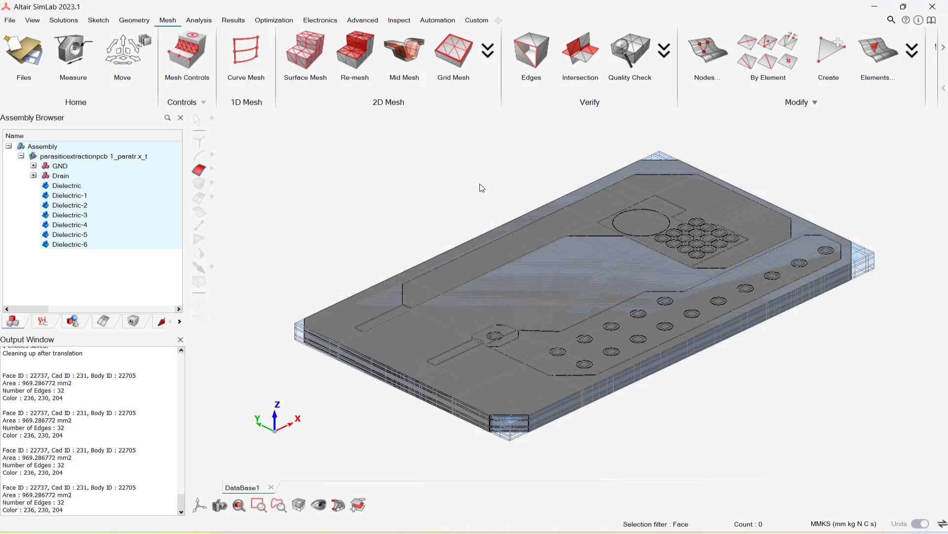
{"action": "right_click", "coordinate": [514, 267]}
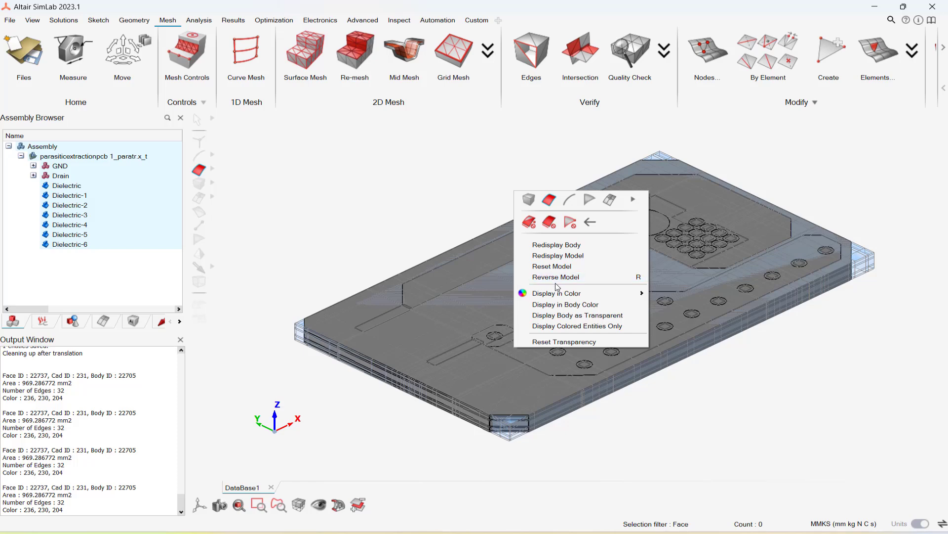
{"action": "left_click", "coordinate": [562, 307]}
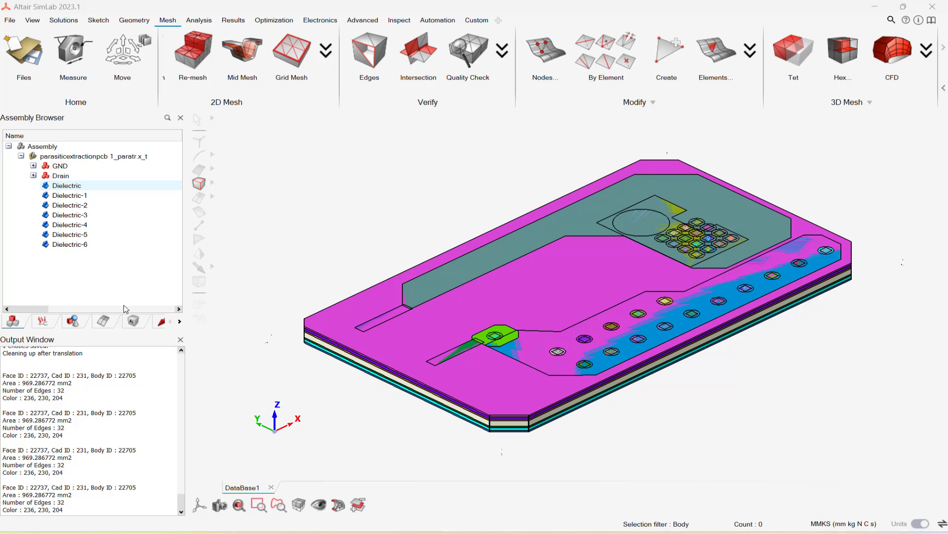
Create an anisotropic Cartesian hex mesh on all GND, Drain and Dielectric bodies, sized 0.72 × 0.72 × 0.14 mm, collapsing gridlines below 0.1 mm.
{"action": "left_click", "coordinate": [60, 168]}
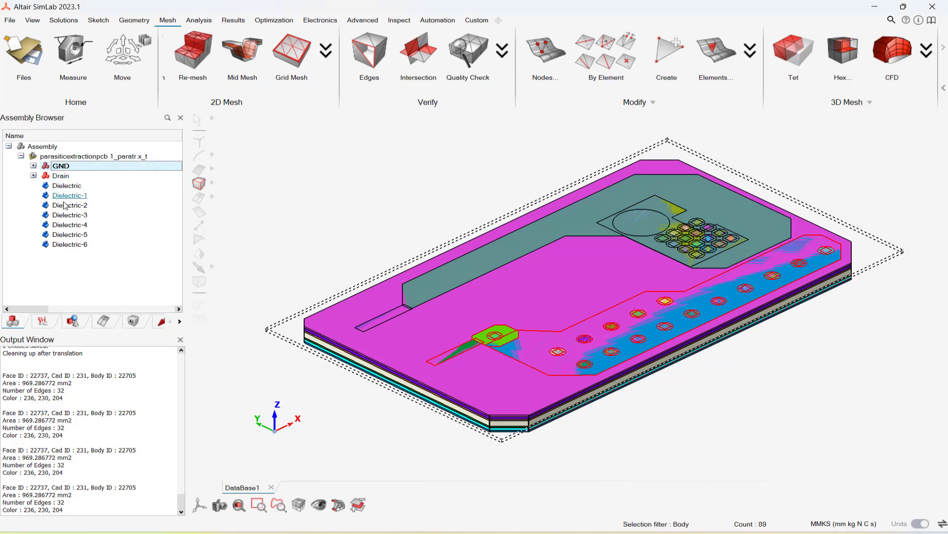
{"action": "left_click", "coordinate": [68, 249], "text": "shift"}
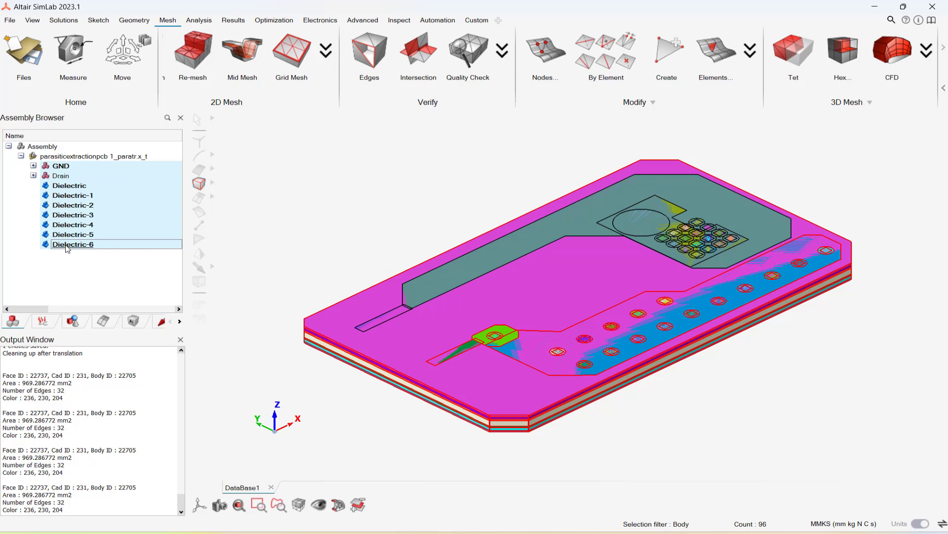
{"action": "left_click", "coordinate": [59, 179]}
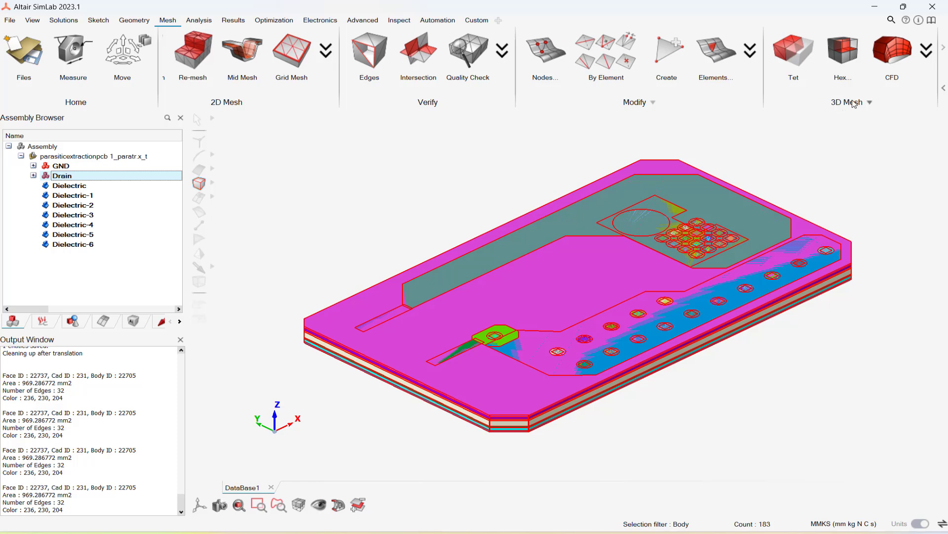
{"action": "left_click", "coordinate": [848, 68]}
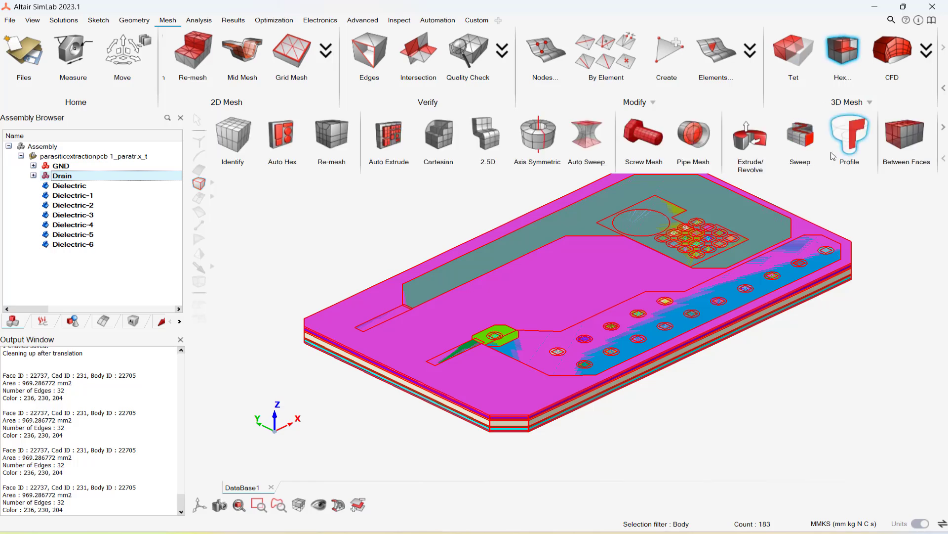
{"action": "left_click", "coordinate": [439, 134]}
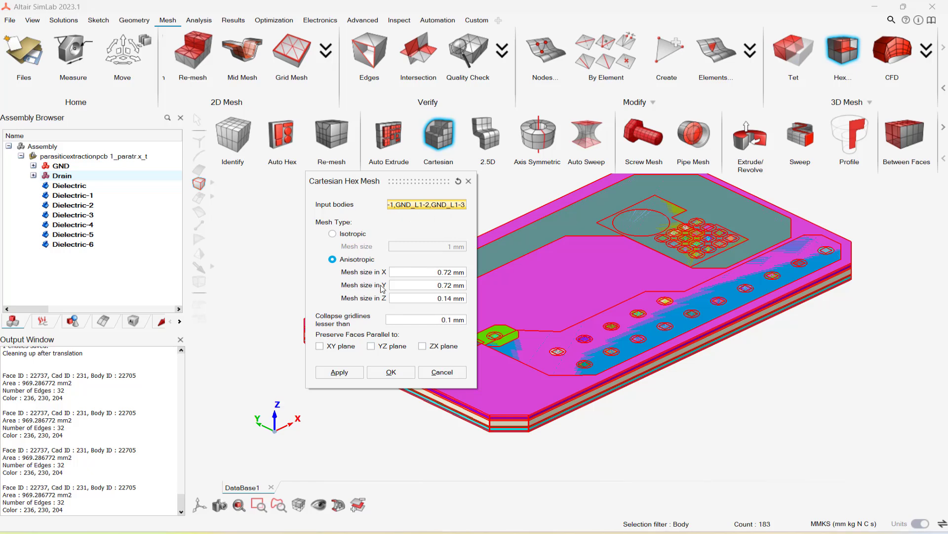
{"action": "left_click", "coordinate": [348, 375]}
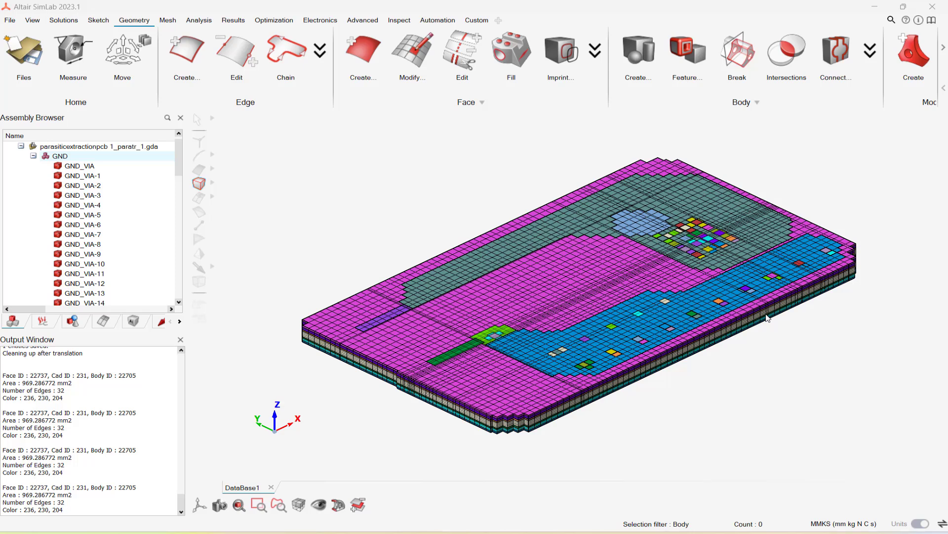
Merge all meshed bodies of the GND sub model into one body and collapse GND in the assembly tree.
{"action": "left_click", "coordinate": [57, 161]}
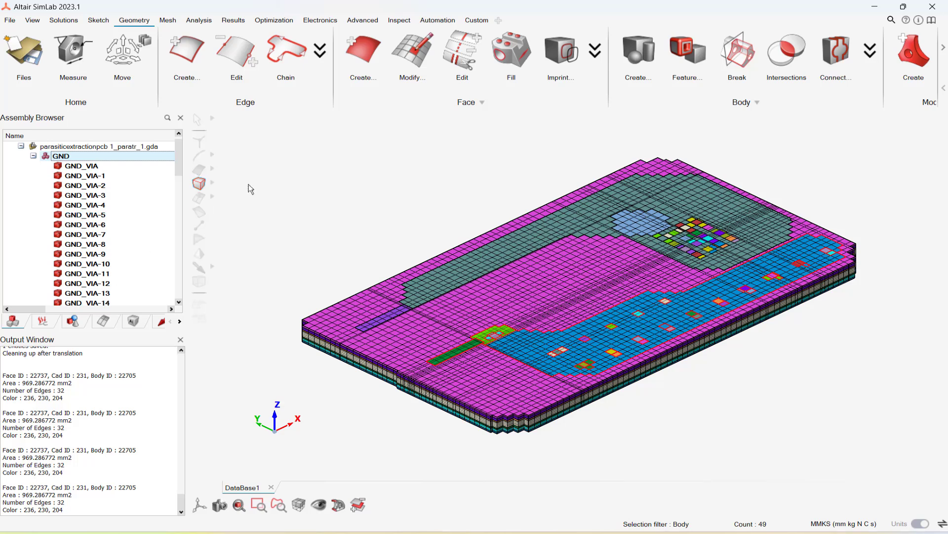
{"action": "left_click", "coordinate": [754, 103]}
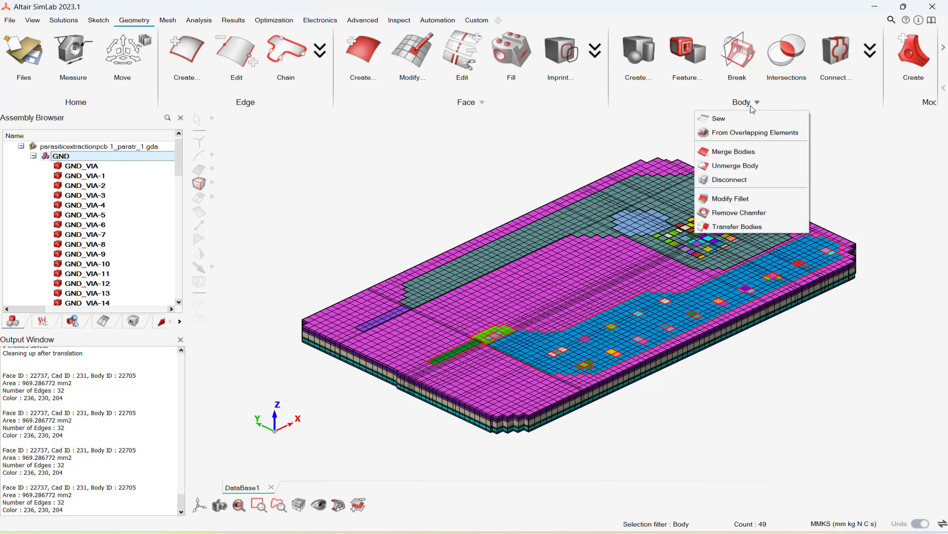
{"action": "left_click", "coordinate": [737, 153]}
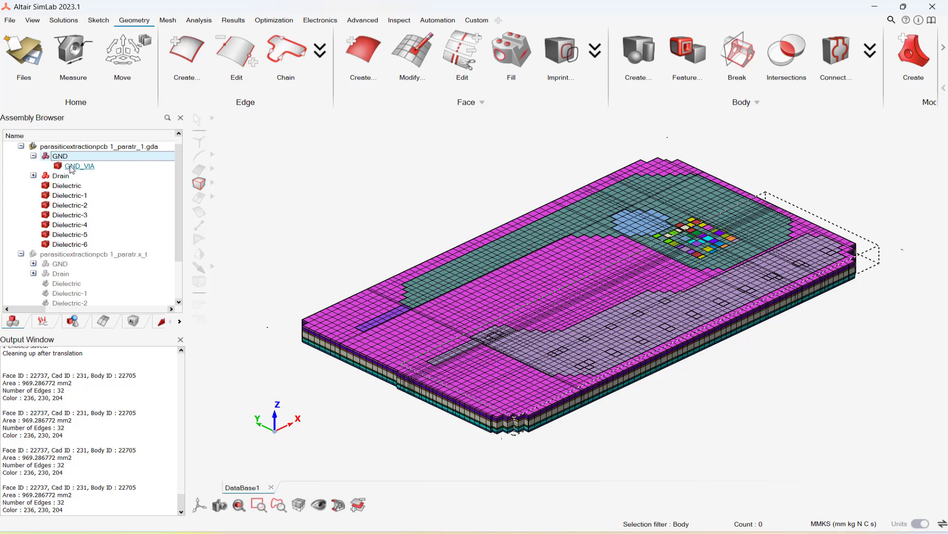
{"action": "left_click", "coordinate": [34, 156]}
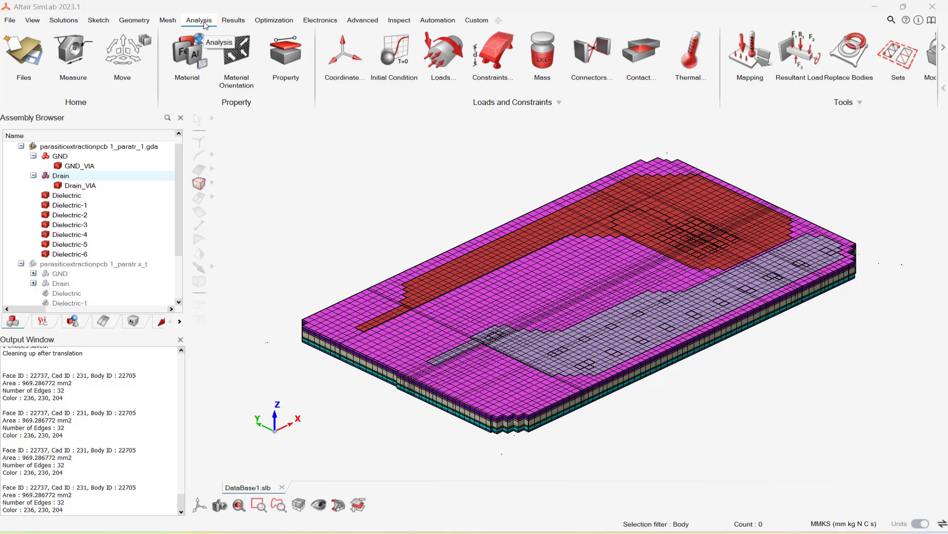
Start a new solid isotropic material, set its class to Metal and name it Copper.
{"action": "left_click", "coordinate": [183, 62]}
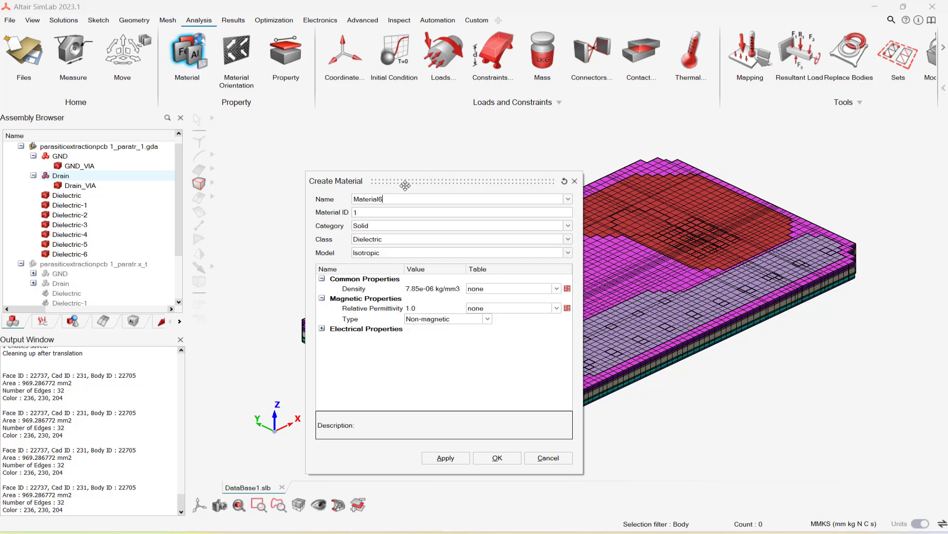
{"action": "left_click", "coordinate": [384, 241]}
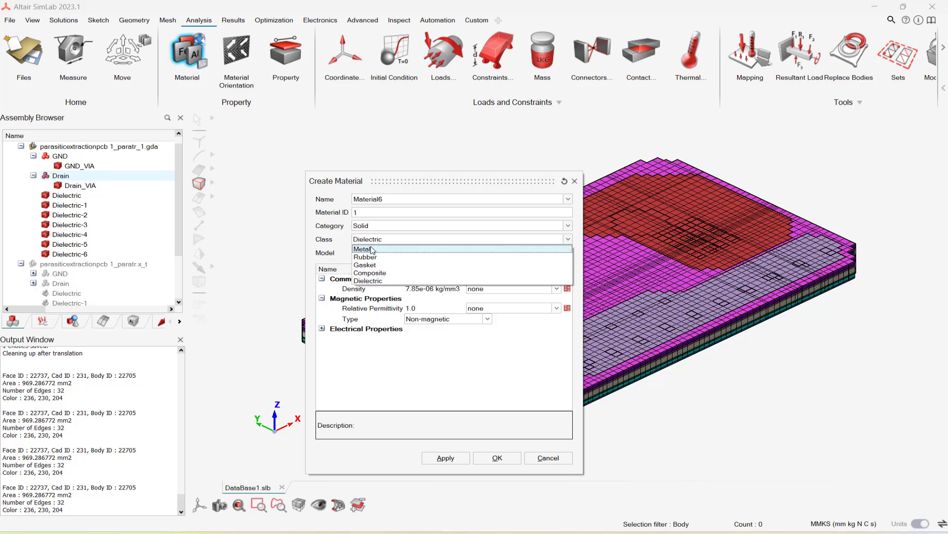
{"action": "left_click", "coordinate": [371, 249]}
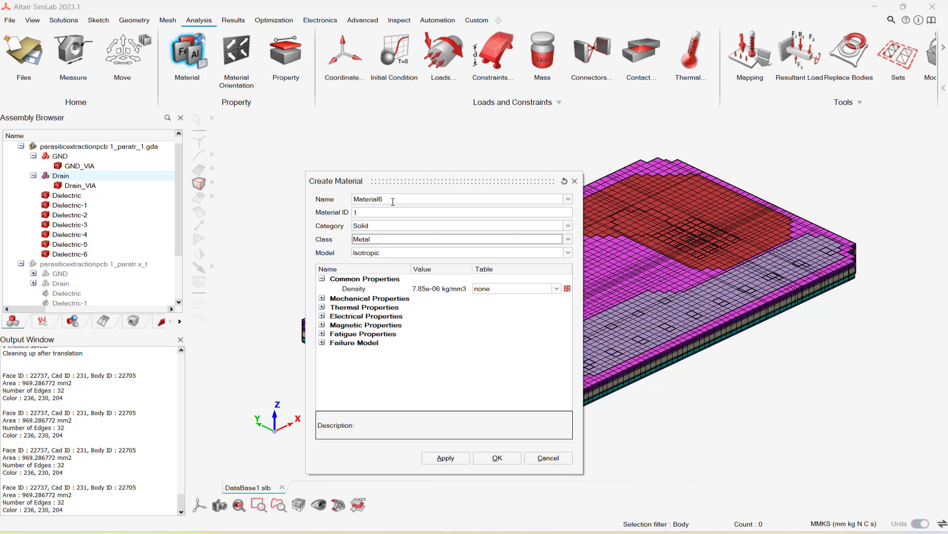
{"action": "left_click", "coordinate": [393, 200]}
{"action": "double_click", "coordinate": [393, 199]}
{"action": "key", "text": "BackSpace"}
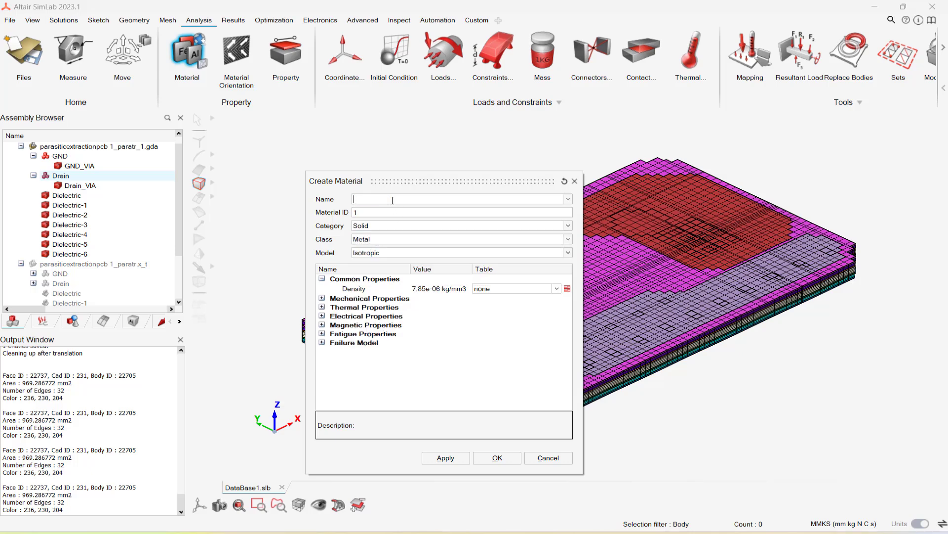
{"action": "type", "text": "C"}
{"action": "type", "text": "opper"}
Set the Copper material's electrical resistivity to 1.75*10e-5 Ohm*mm and apply the material.
{"action": "left_click", "coordinate": [334, 298]}
{"action": "left_click", "coordinate": [322, 315]}
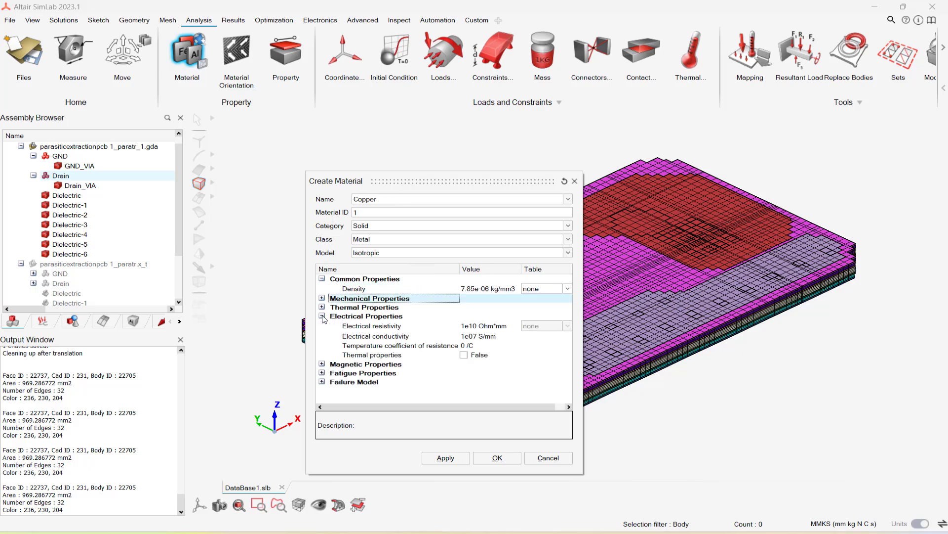
{"action": "left_click", "coordinate": [374, 308]}
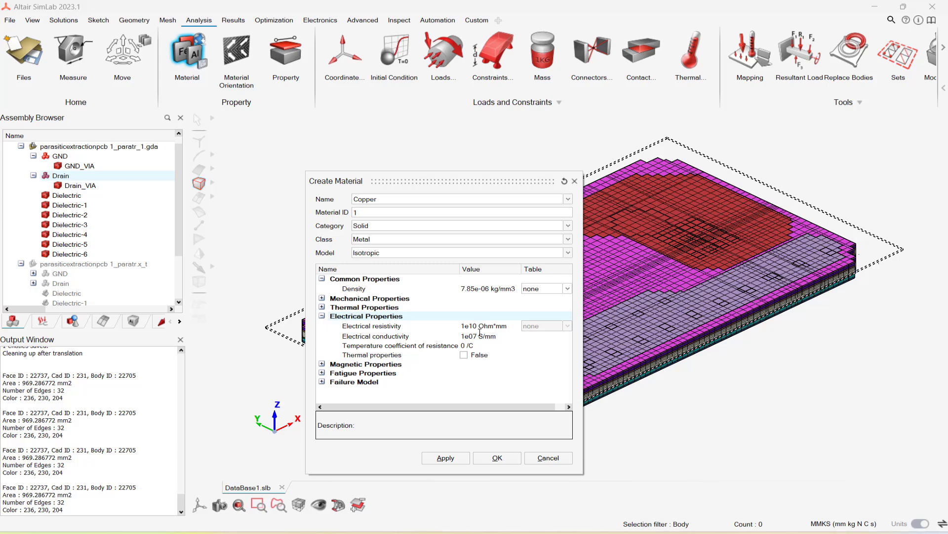
{"action": "left_click", "coordinate": [479, 326]}
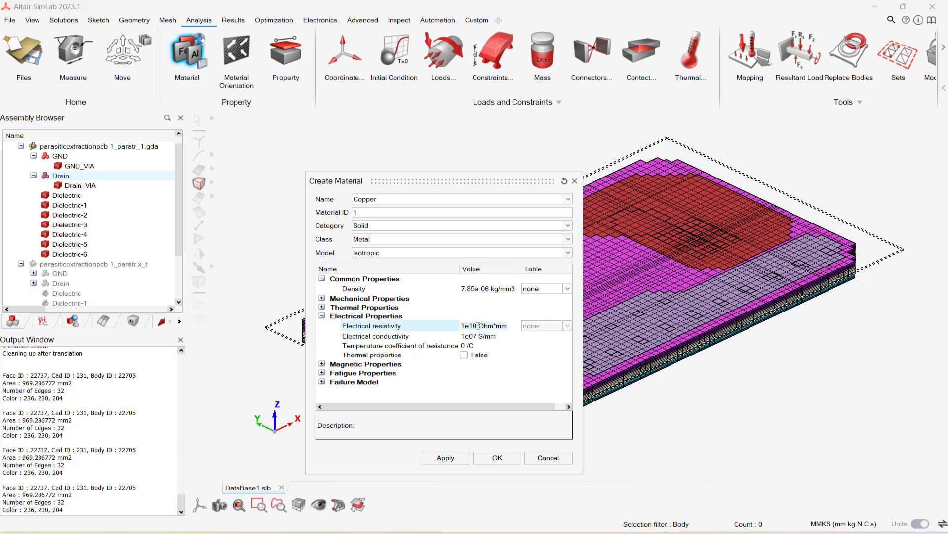
{"action": "key", "text": "BackSpace"}
{"action": "key", "text": "BackSpace"}
{"action": "key", "text": "BackSpace"}
{"action": "type", "text": ".75*10e-5"}
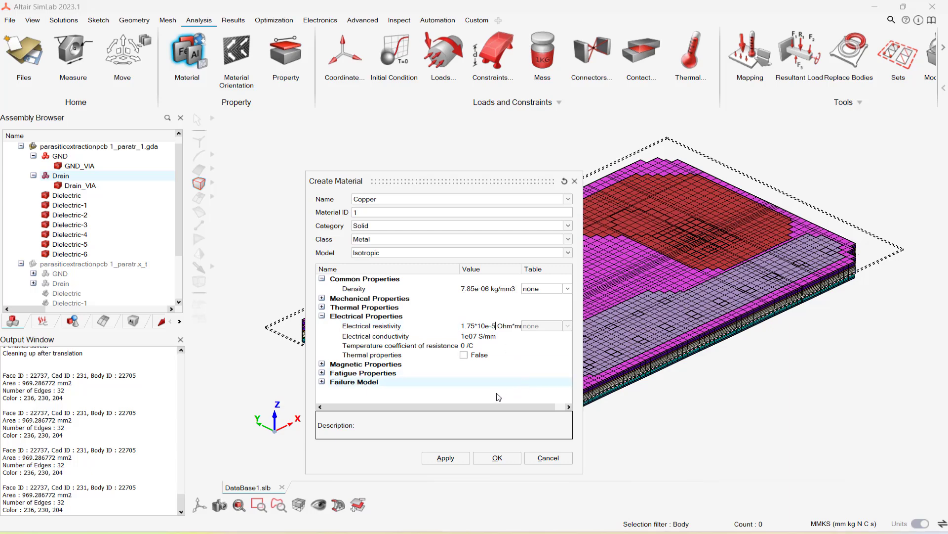
{"action": "left_click", "coordinate": [453, 462]}
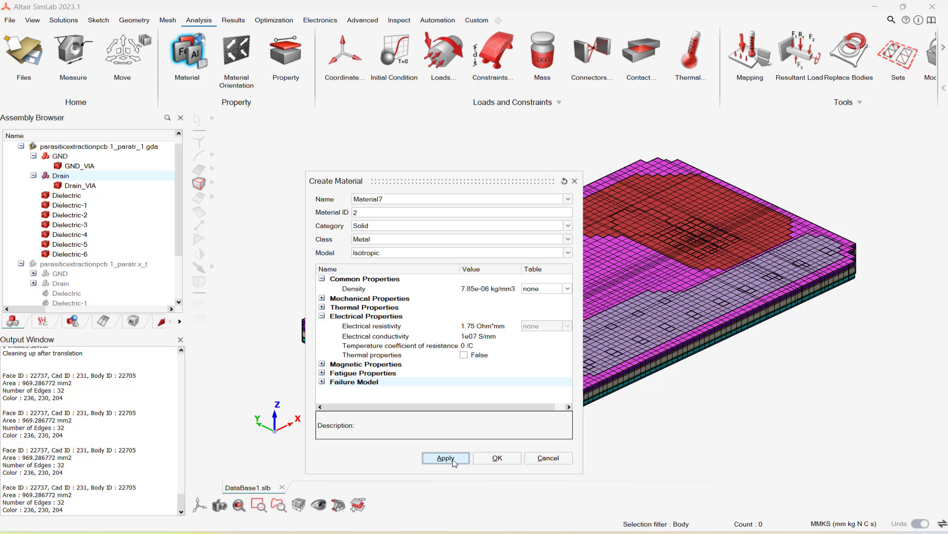
{"action": "left_click", "coordinate": [445, 458]}
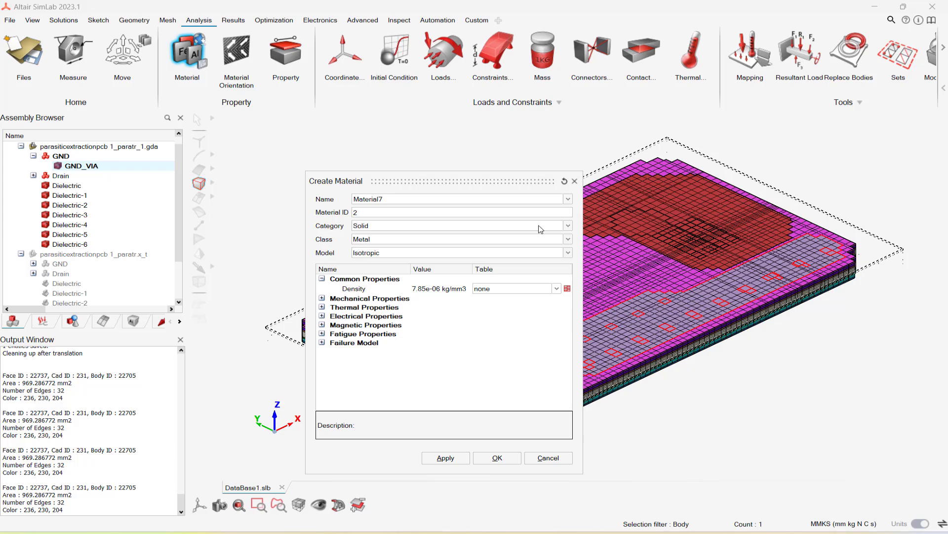
Define a second solid isotropic material with the Dielectric class and name it FR4.
{"action": "left_click", "coordinate": [388, 241]}
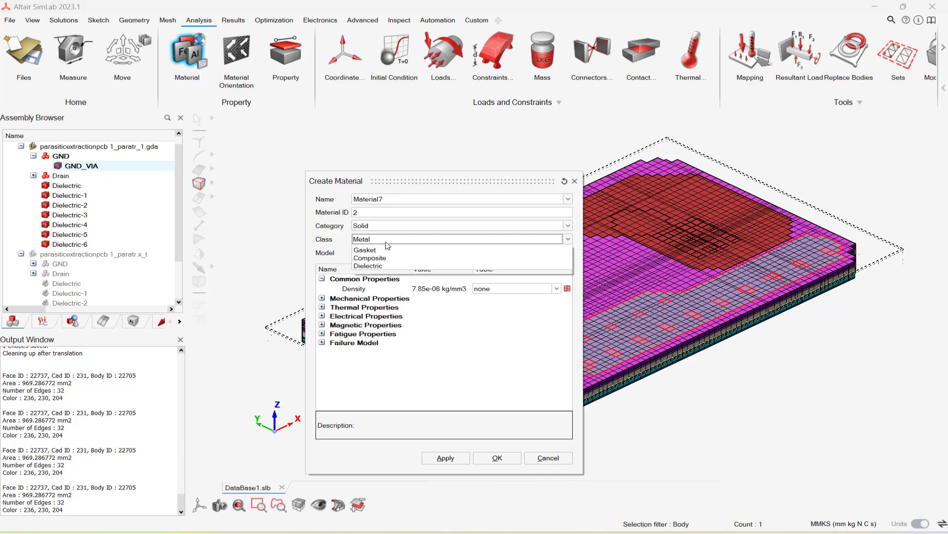
{"action": "left_click", "coordinate": [371, 281]}
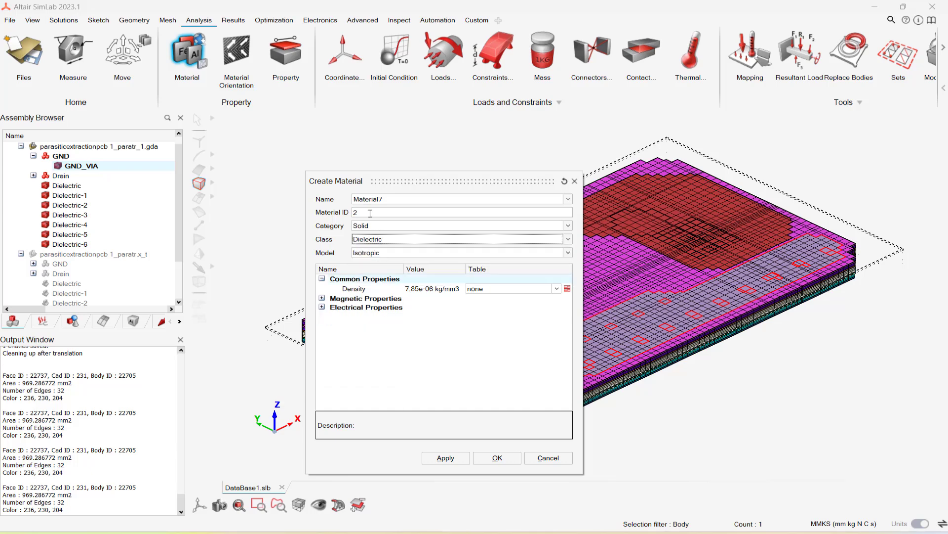
{"action": "left_click", "coordinate": [393, 199]}
{"action": "double_click", "coordinate": [393, 199]}
{"action": "key", "text": "BackSpace"}
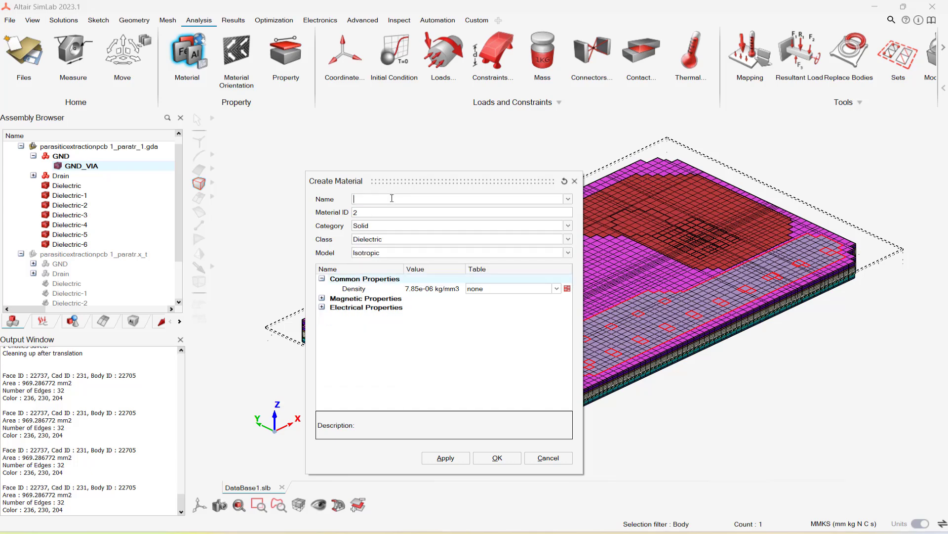
{"action": "type", "text": "FR4"}
Set the FR4 material's relative permittivity to 3.8, apply the material and close the Create Material dialog.
{"action": "left_click", "coordinate": [322, 298]}
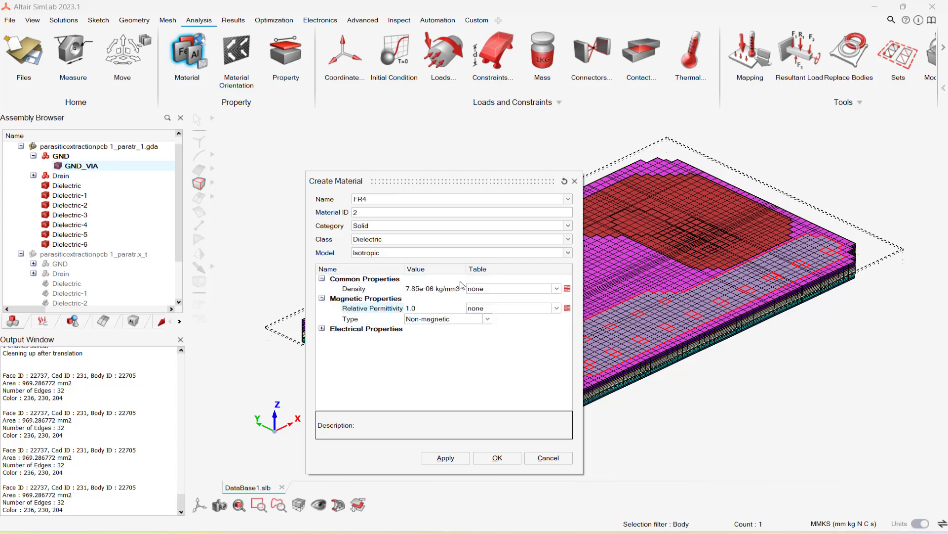
{"action": "left_click", "coordinate": [423, 308]}
{"action": "key", "text": "BackSpace"}
{"action": "key", "text": "BackSpace"}
{"action": "key", "text": "BackSpace"}
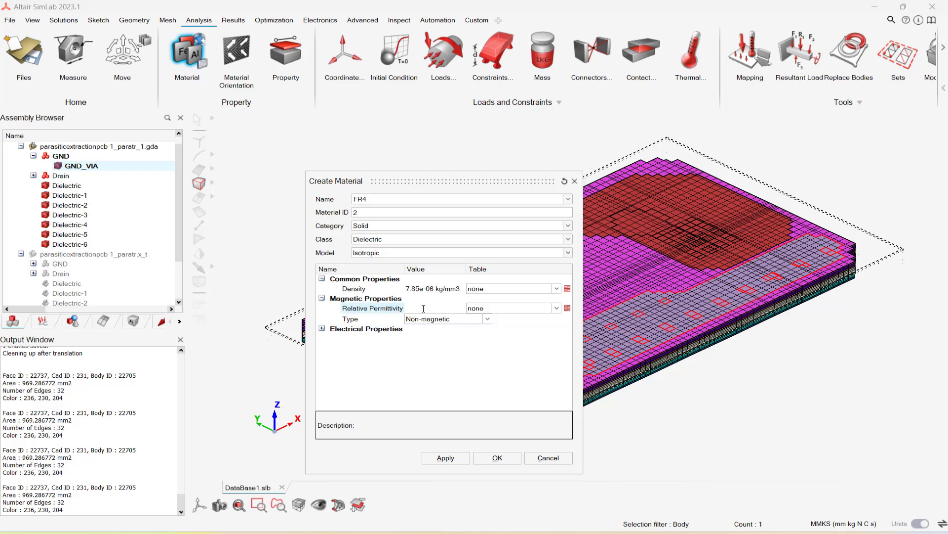
{"action": "type", "text": "3.8"}
{"action": "left_click", "coordinate": [431, 463]}
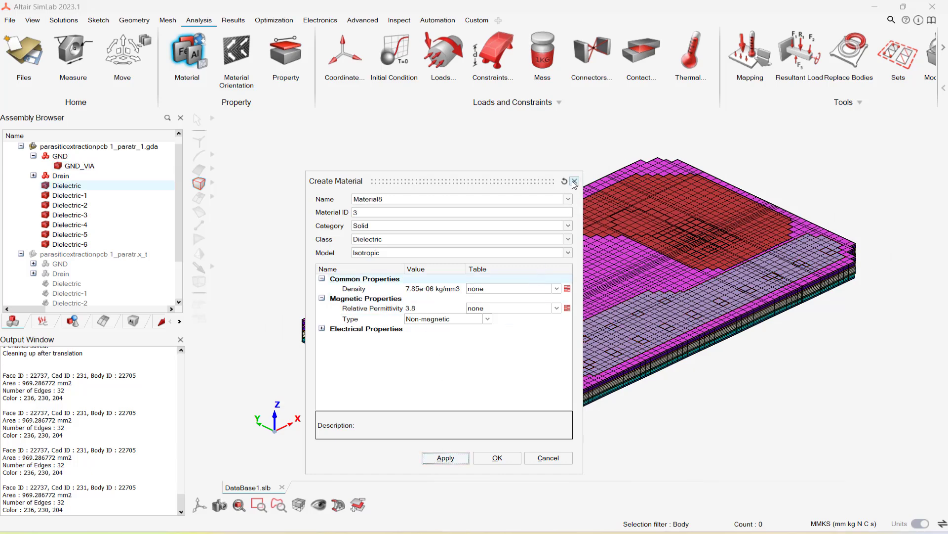
{"action": "left_click", "coordinate": [574, 182]}
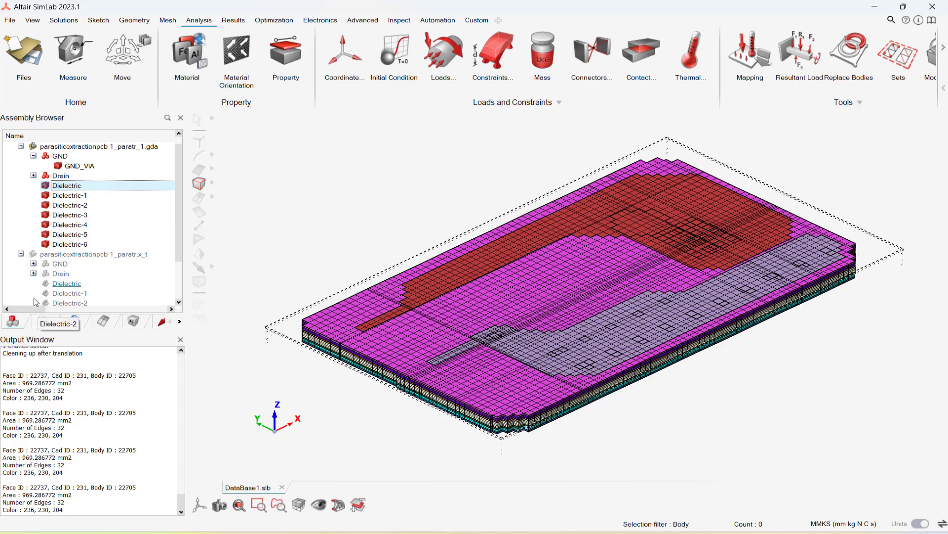
Assign the Copper material to the GND_VIA body of the meshed gda model.
{"action": "left_click", "coordinate": [74, 166]}
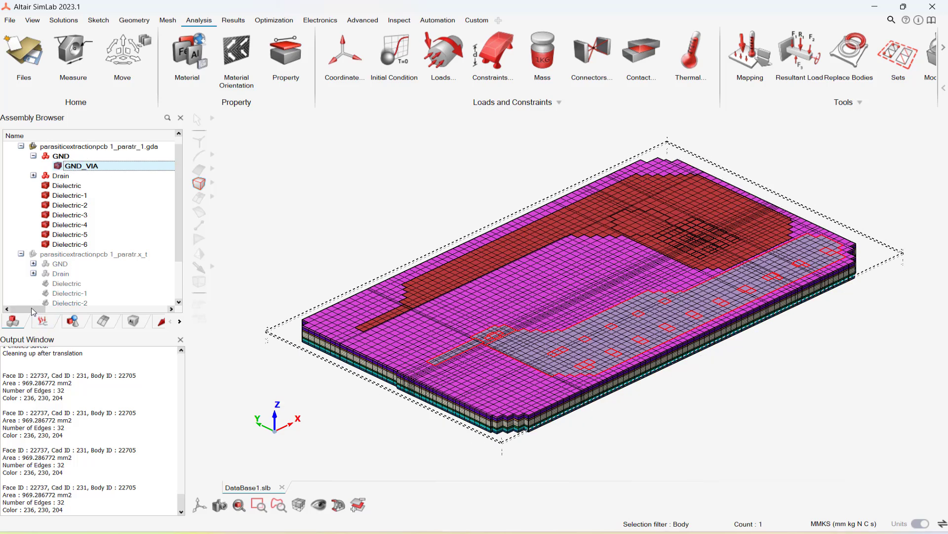
{"action": "right_click", "coordinate": [66, 311]}
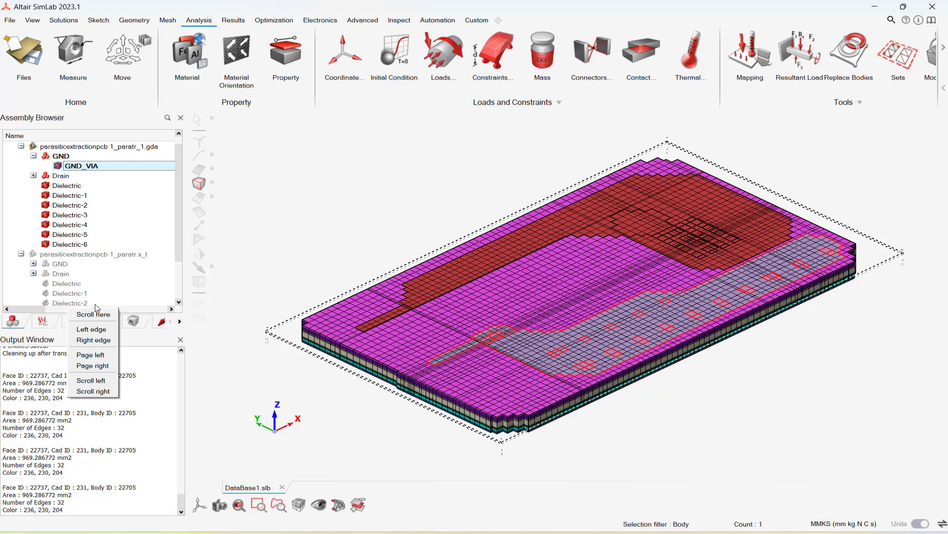
{"action": "left_click", "coordinate": [172, 310]}
{"action": "left_click", "coordinate": [172, 310]}
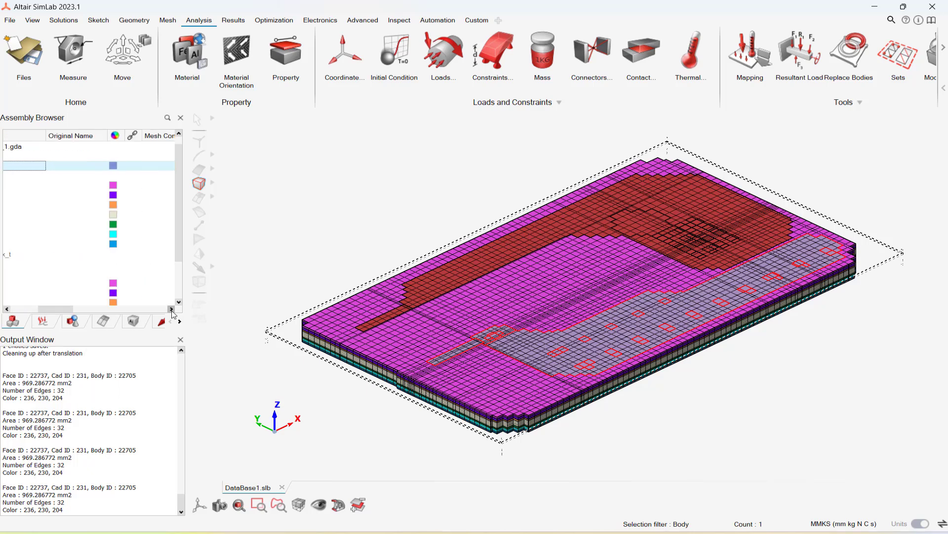
{"action": "left_click", "coordinate": [172, 310]}
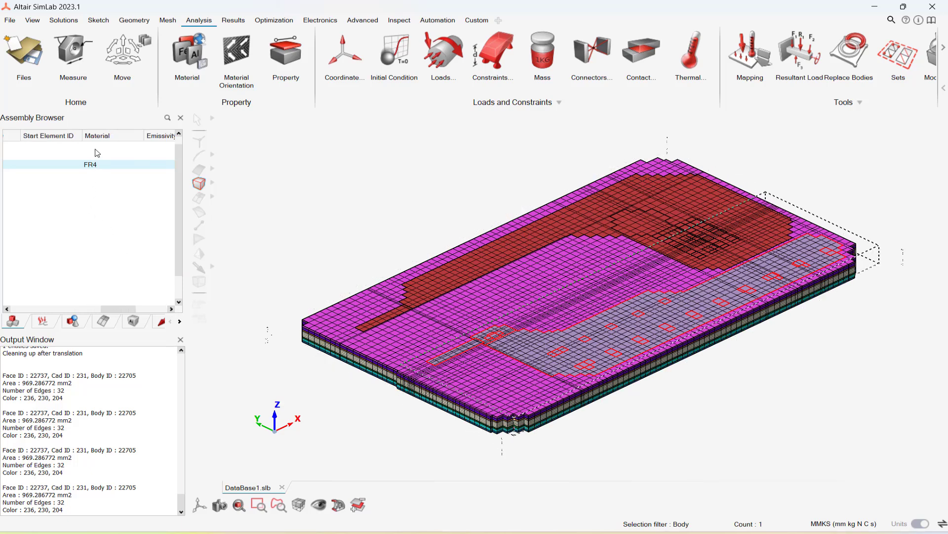
{"action": "left_click", "coordinate": [92, 164]}
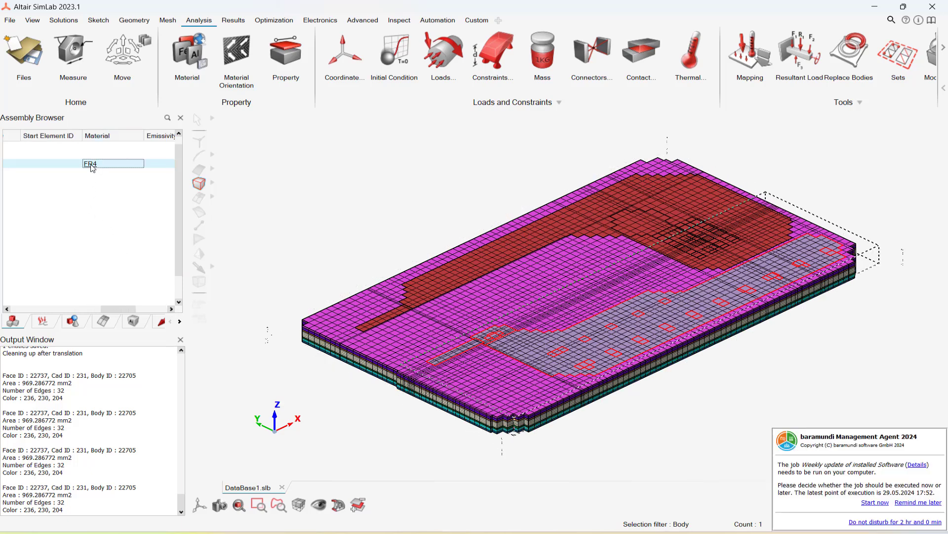
{"action": "left_click", "coordinate": [91, 164]}
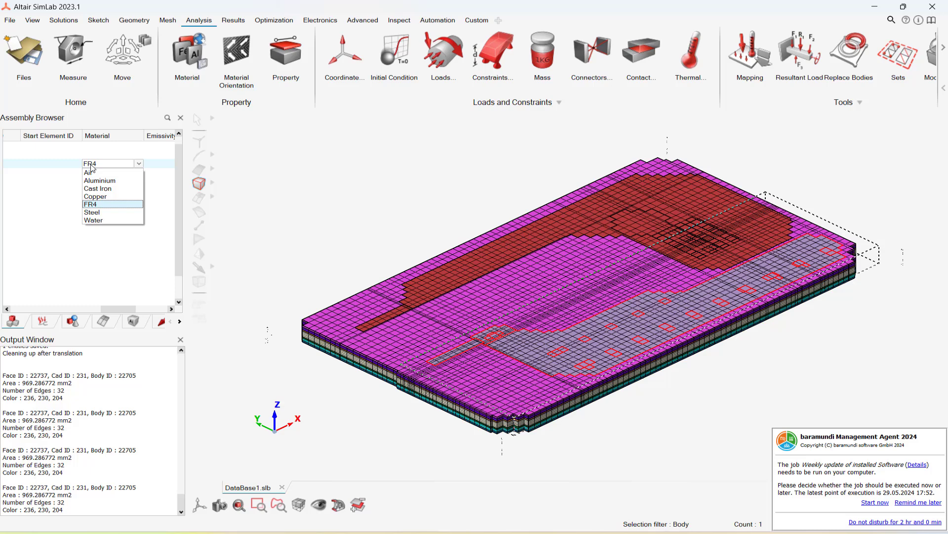
{"action": "left_click", "coordinate": [105, 197]}
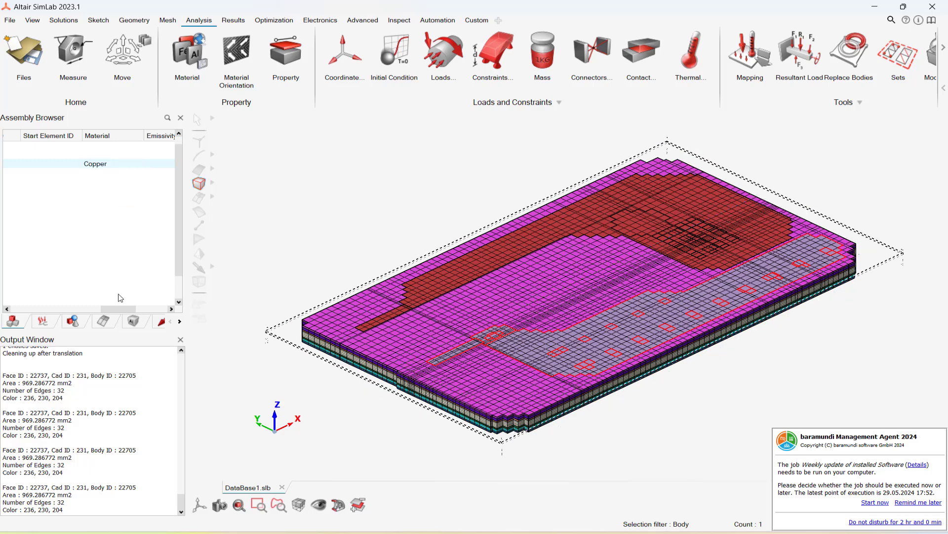
Assign the Copper material to the Drain_VIA body under the Drain net.
{"action": "left_click_drag", "start_coordinate": [119, 309], "coordinate": [15, 310]}
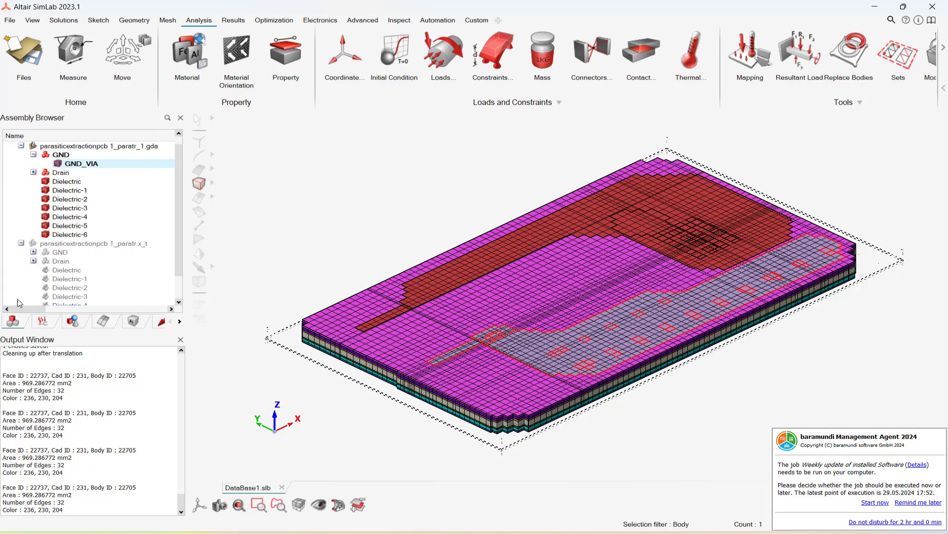
{"action": "left_click", "coordinate": [34, 172]}
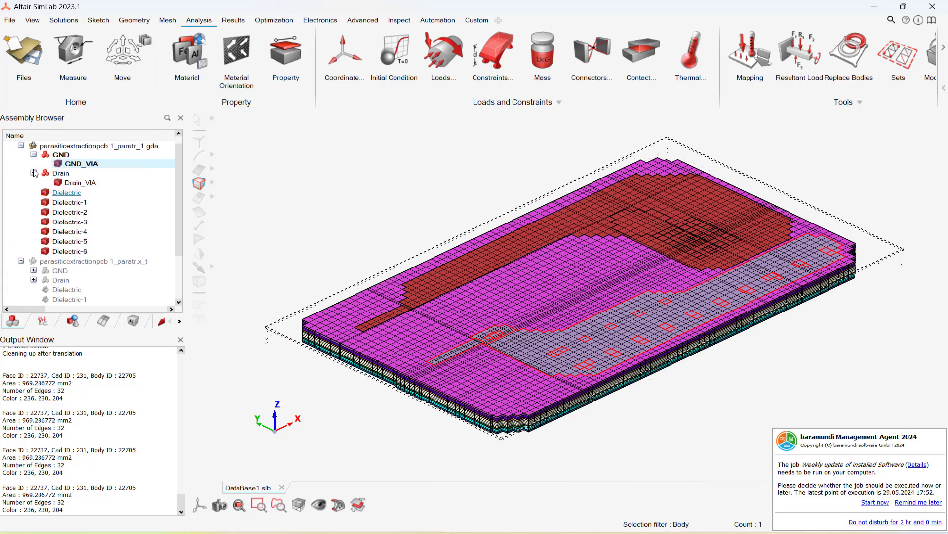
{"action": "left_click", "coordinate": [81, 182], "text": "ctrl"}
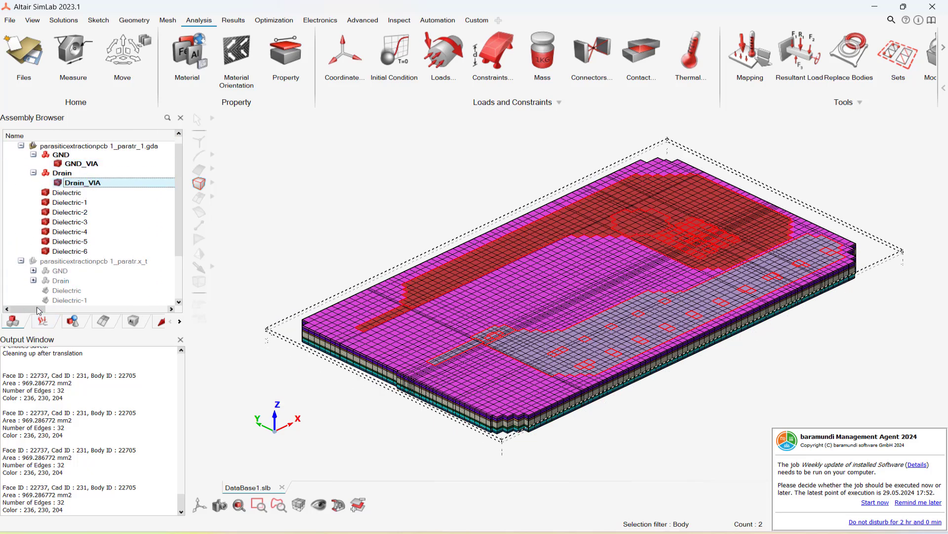
{"action": "left_click_drag", "start_coordinate": [30, 308], "coordinate": [126, 306]}
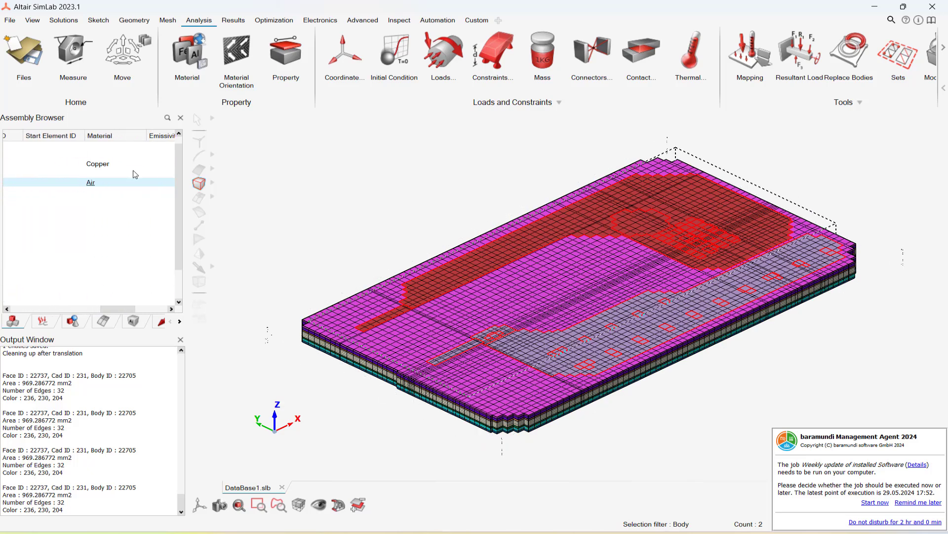
{"action": "double_click", "coordinate": [93, 183]}
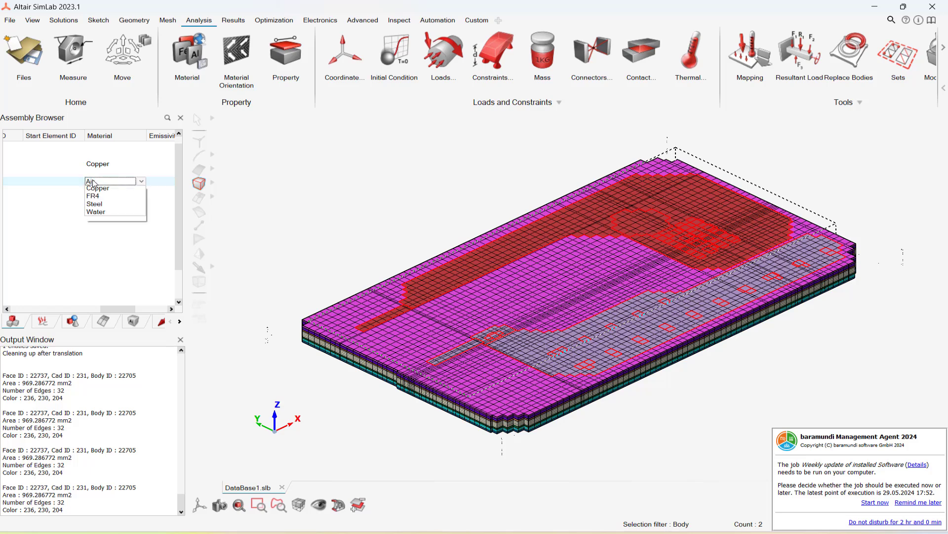
{"action": "left_click", "coordinate": [98, 214]}
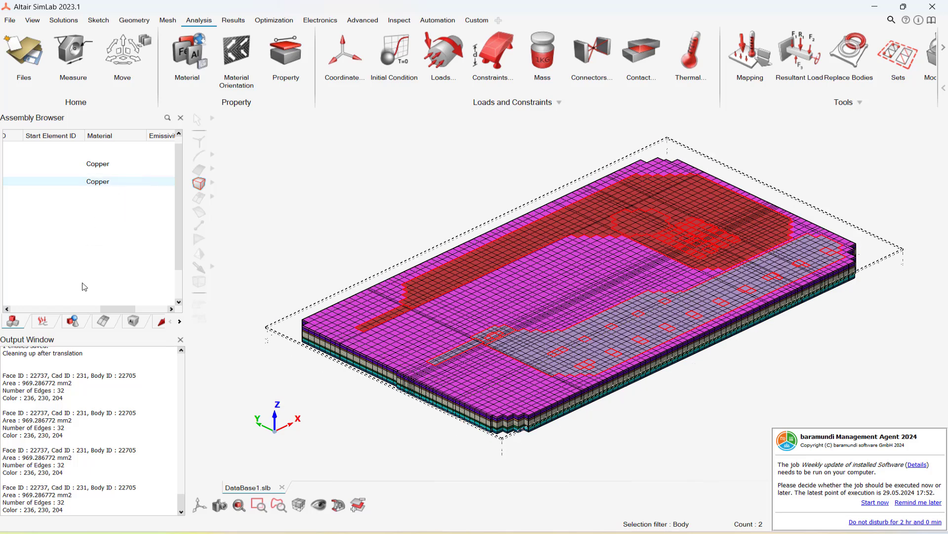
Assign the FR4 material to the Dielectric and Dielectric-1 bodies of the meshed model.
{"action": "left_click_drag", "start_coordinate": [115, 307], "coordinate": [25, 309]}
{"action": "left_click", "coordinate": [63, 196]}
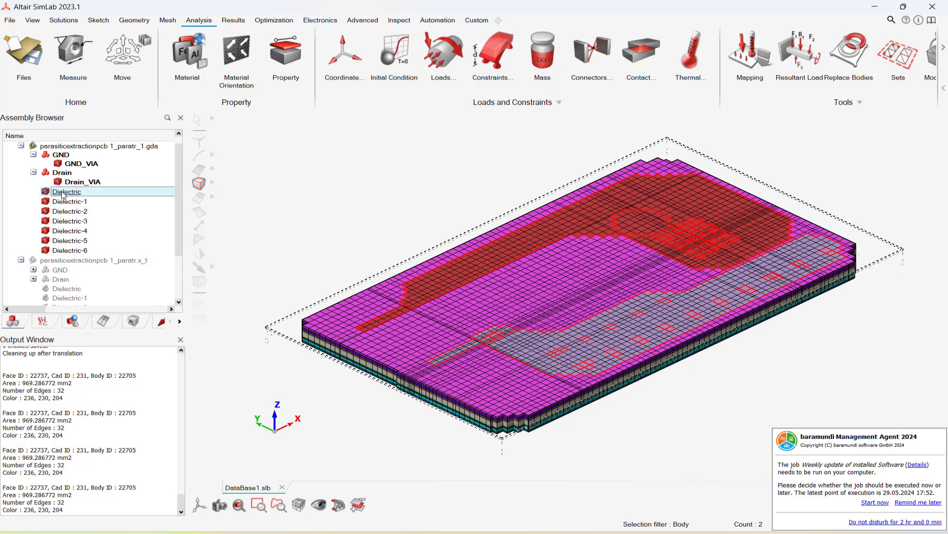
{"action": "left_click_drag", "start_coordinate": [40, 309], "coordinate": [146, 316]}
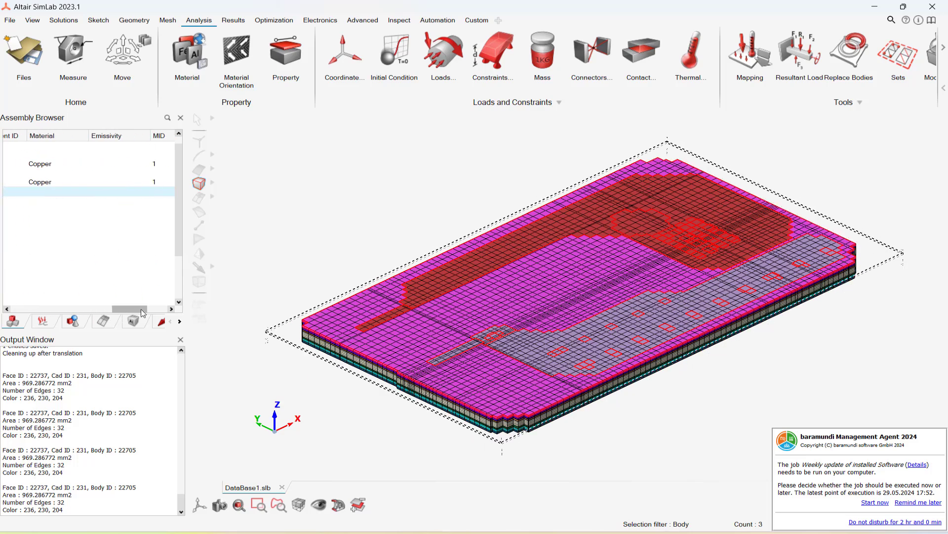
{"action": "double_click", "coordinate": [40, 196]}
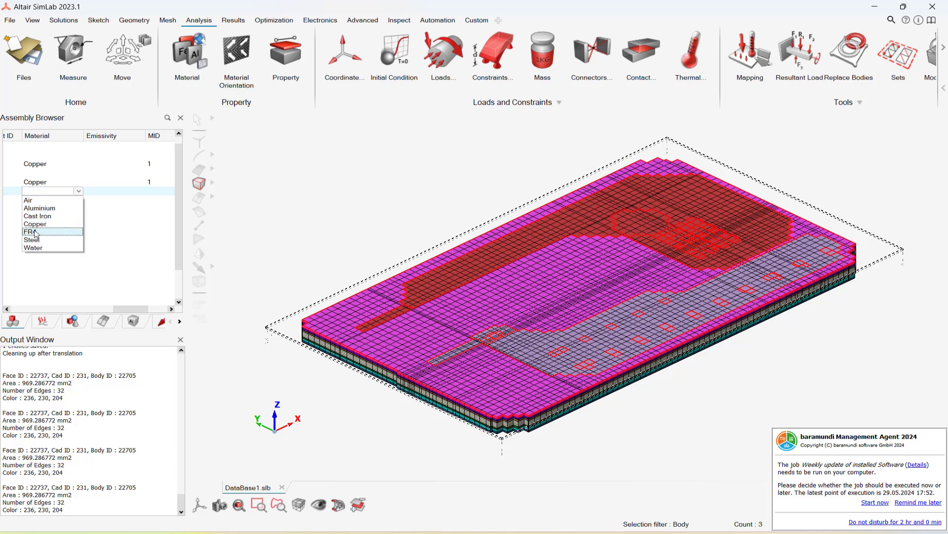
{"action": "left_click", "coordinate": [35, 232]}
{"action": "left_click", "coordinate": [33, 200]}
{"action": "left_click", "coordinate": [35, 200]}
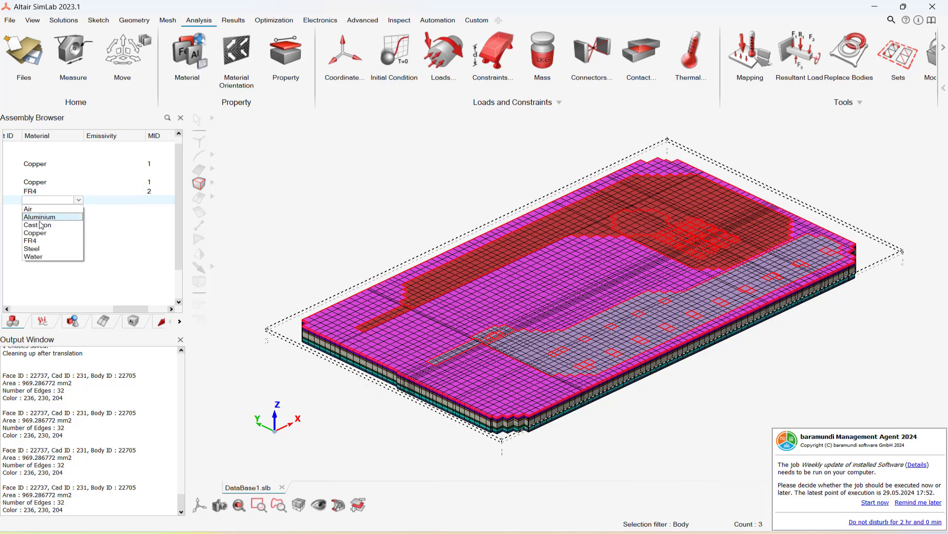
{"action": "left_click", "coordinate": [35, 232]}
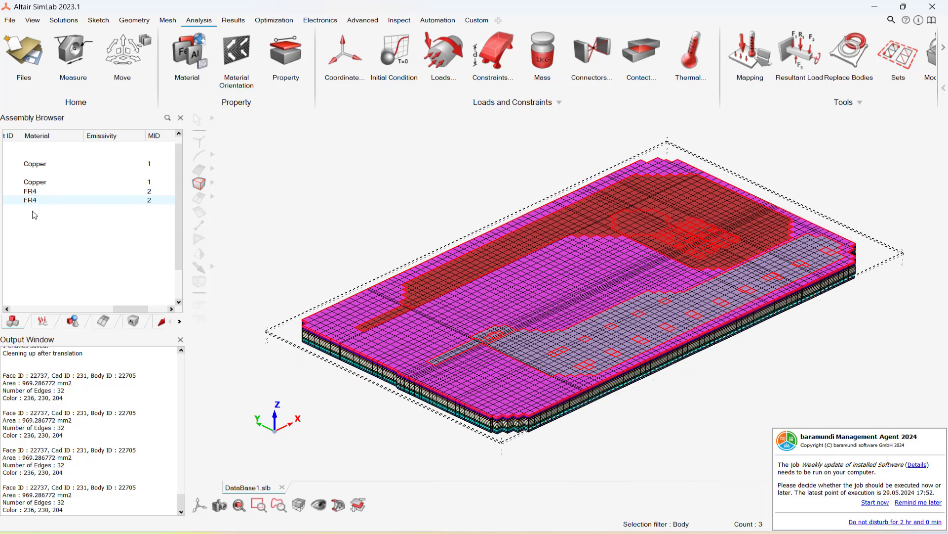
Assign the FR4 material to the Dielectric-2, Dielectric-3 and Dielectric-4 bodies.
{"action": "left_click", "coordinate": [34, 209]}
{"action": "left_click", "coordinate": [34, 209]}
{"action": "left_click", "coordinate": [32, 250]}
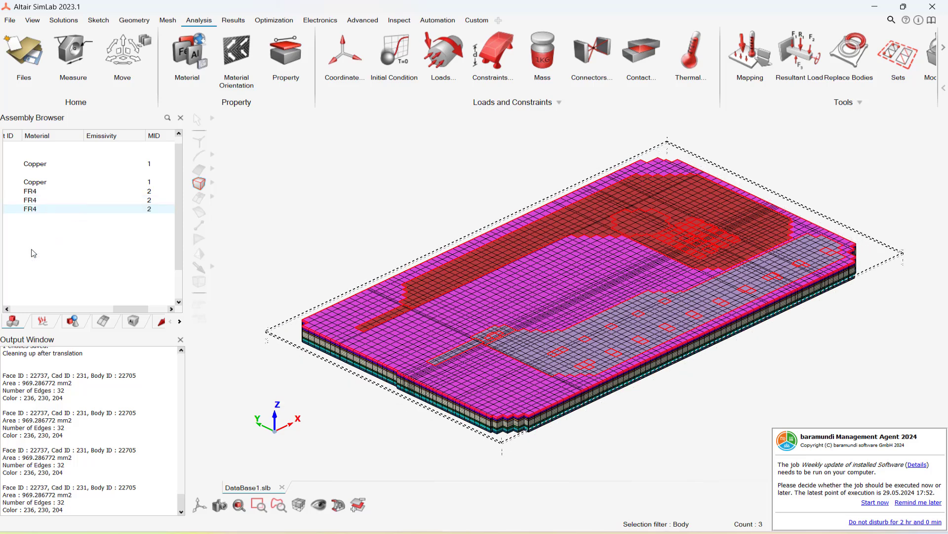
{"action": "left_click", "coordinate": [33, 217]}
{"action": "left_click", "coordinate": [33, 218]}
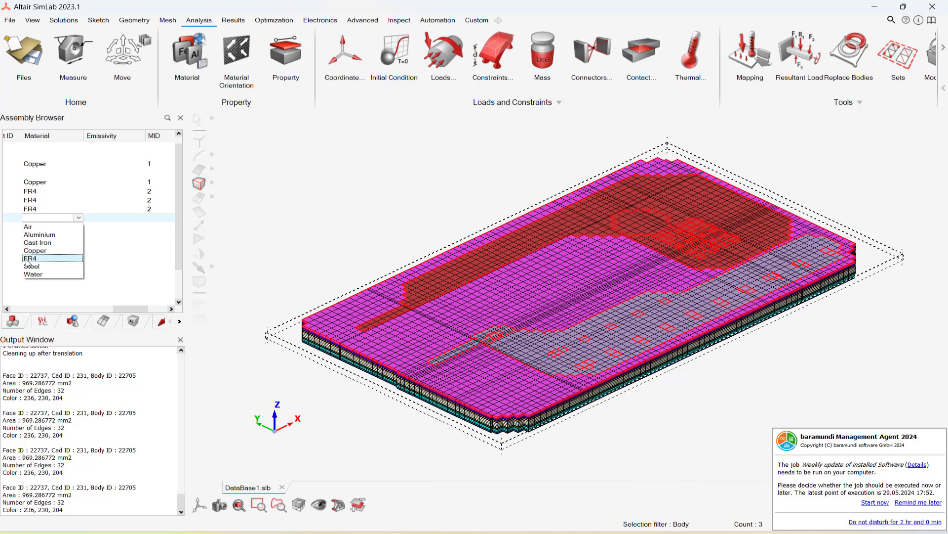
{"action": "left_click", "coordinate": [30, 258]}
{"action": "left_click", "coordinate": [33, 227]}
{"action": "left_click", "coordinate": [33, 229]}
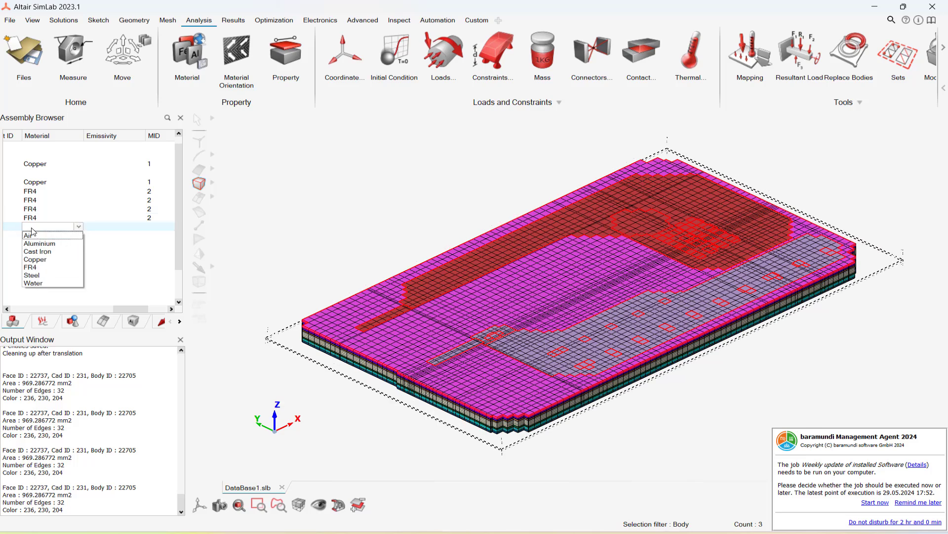
{"action": "left_click", "coordinate": [33, 269]}
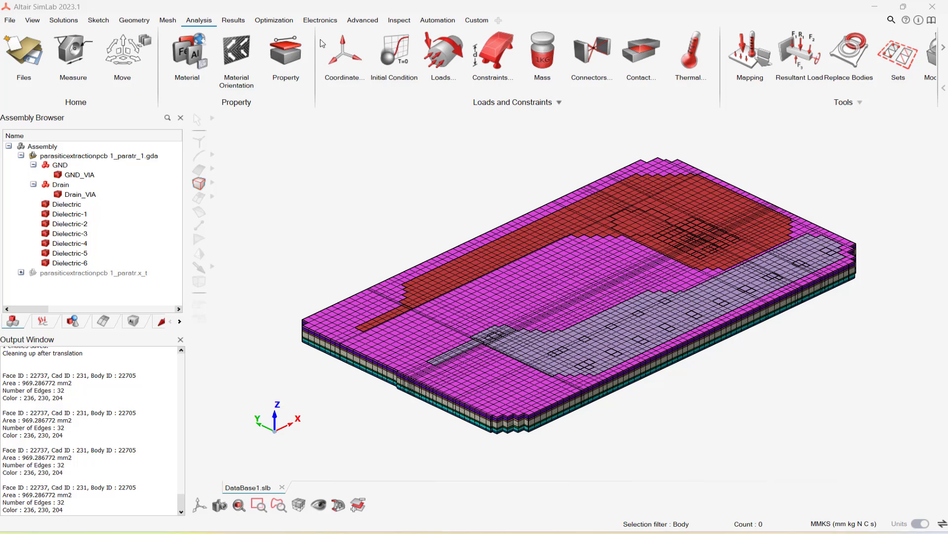
Start a new electromagnetic Parasitics Extraction solution and include all GND, Drain and Dielectric bodies of the meshed gda model.
{"action": "left_click", "coordinate": [62, 22]}
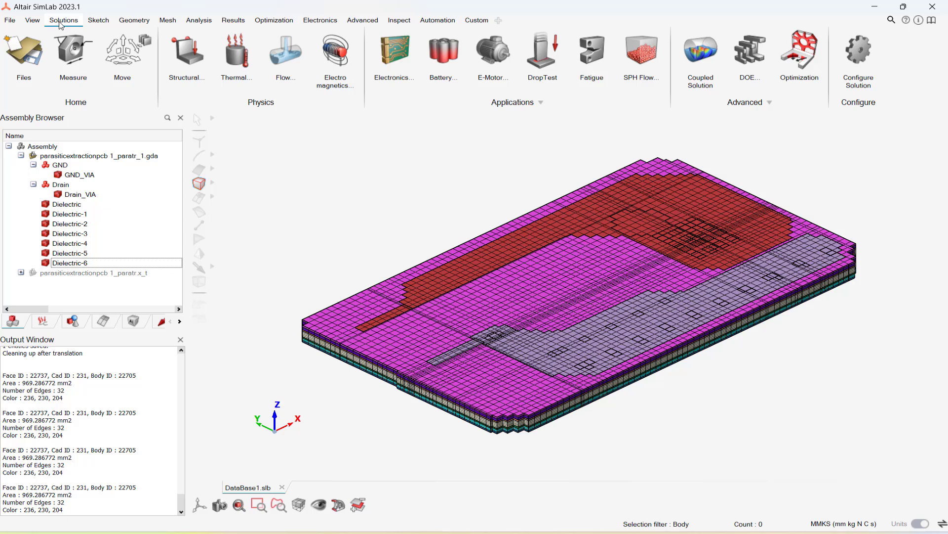
{"action": "left_click", "coordinate": [341, 69]}
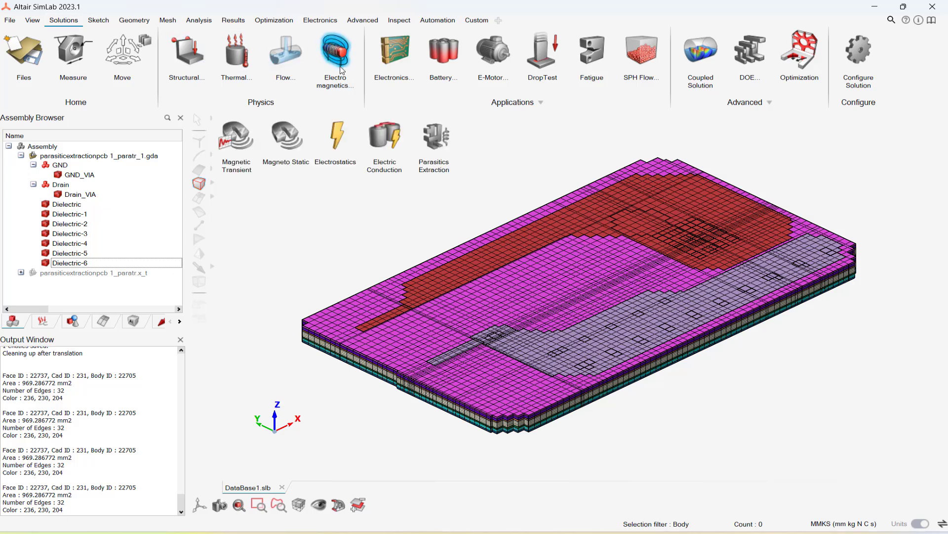
{"action": "left_click", "coordinate": [435, 151]}
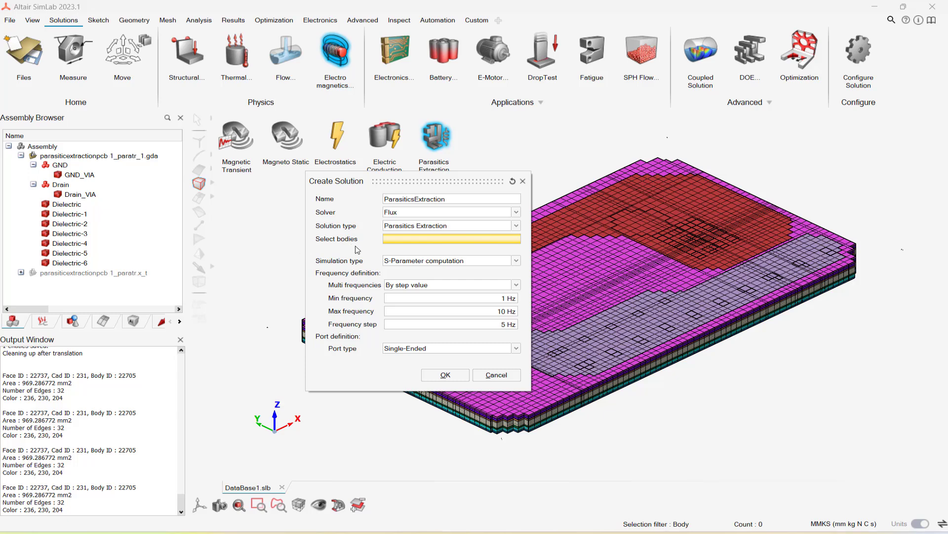
{"action": "left_click", "coordinate": [64, 167]}
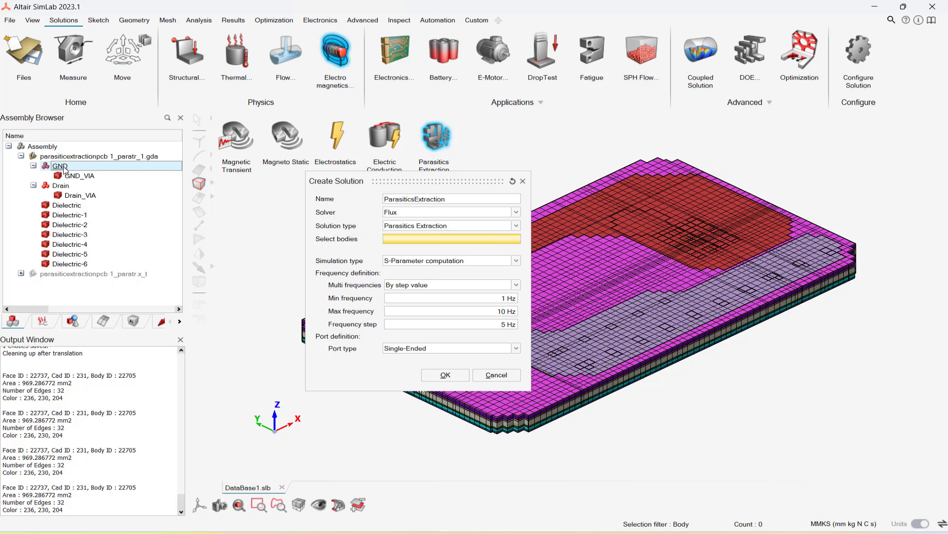
{"action": "left_click", "coordinate": [72, 265], "text": "shift"}
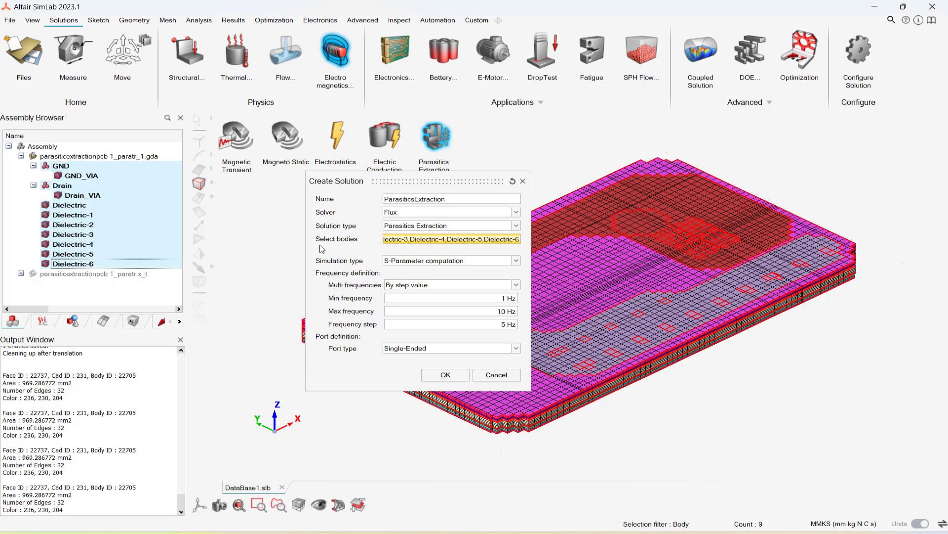
Set the solution's simulation type to Impedance computation and its multi frequencies to By step number (linear).
{"action": "left_click", "coordinate": [422, 261]}
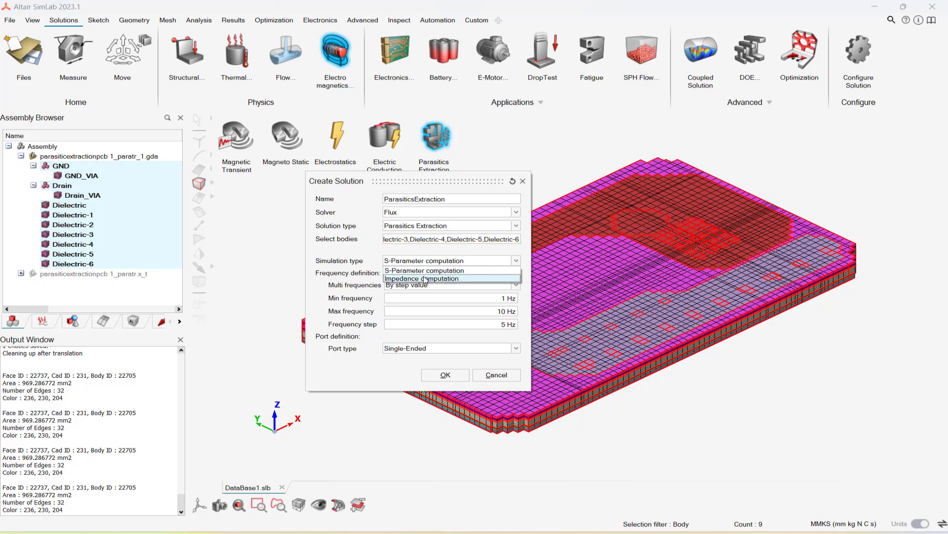
{"action": "left_click", "coordinate": [423, 278]}
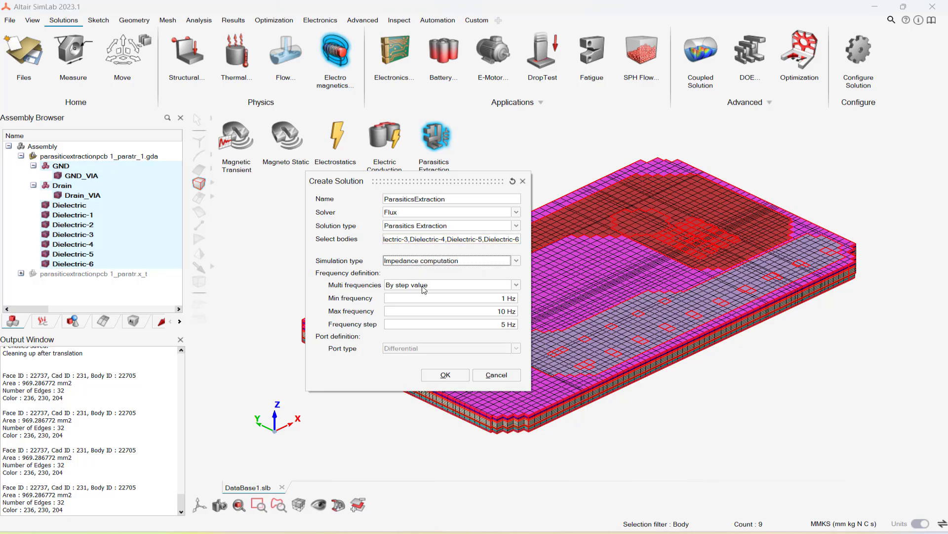
{"action": "left_click", "coordinate": [423, 286]}
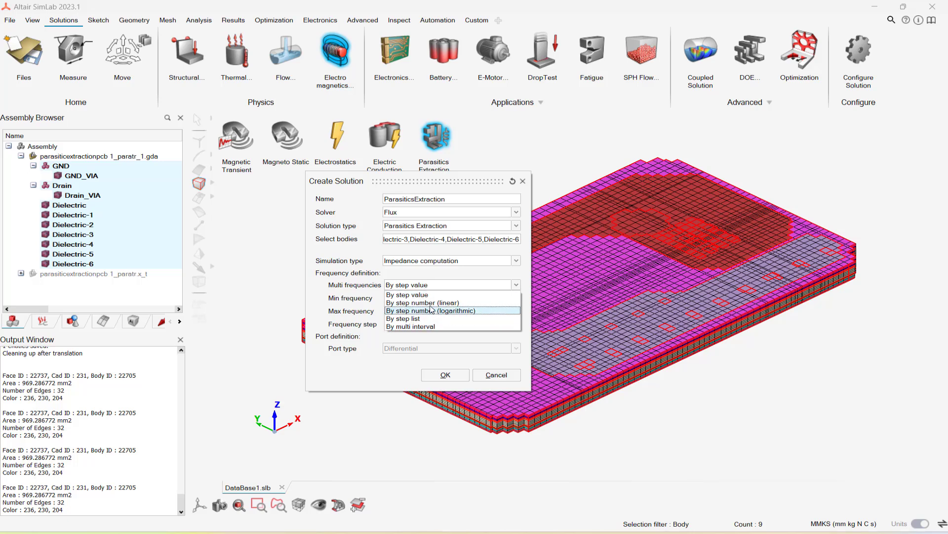
{"action": "left_click", "coordinate": [430, 304]}
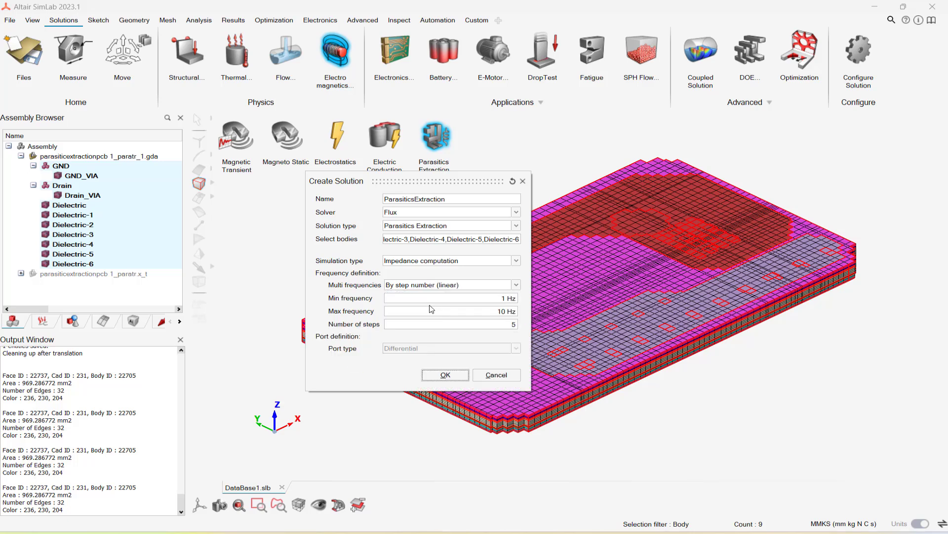
Set the frequency range from 100 Hz to 100000 Hz with 20 steps and create the ParasiticsExtraction solution.
{"action": "double_click", "coordinate": [506, 302]}
{"action": "left_click", "coordinate": [506, 301]}
{"action": "type", "text": "00"}
{"action": "left_click", "coordinate": [504, 312]}
{"action": "left_click", "coordinate": [504, 313]}
{"action": "type", "text": "0000"}
{"action": "left_click", "coordinate": [515, 324]}
{"action": "key", "text": "BackSpace"}
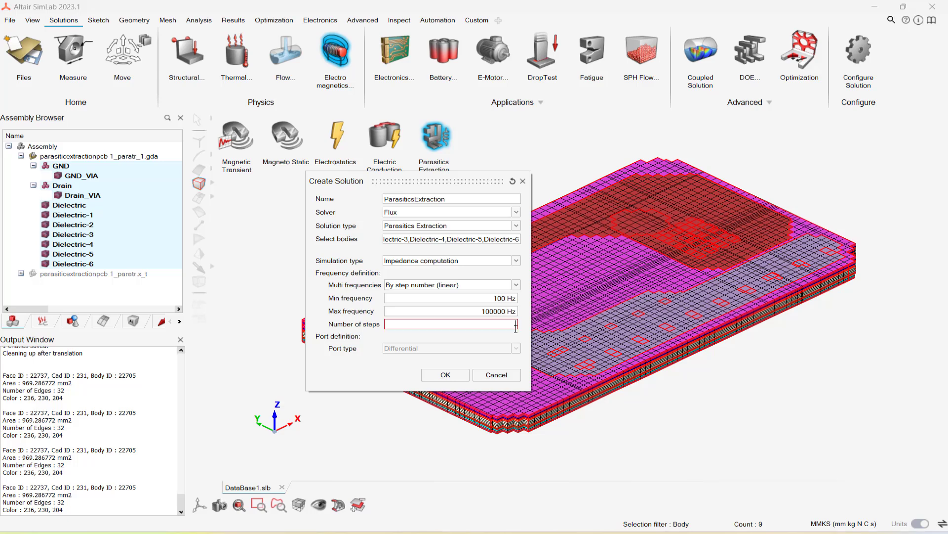
{"action": "type", "text": "20"}
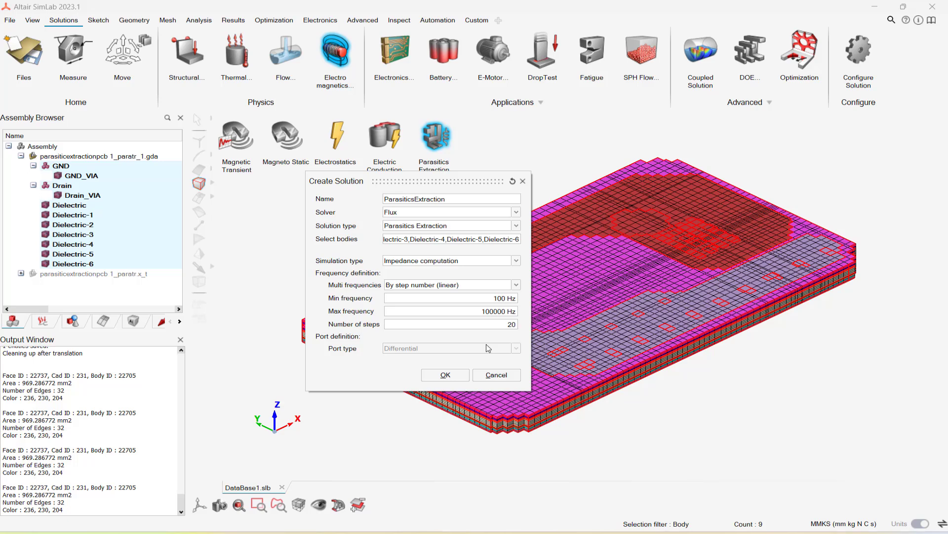
{"action": "left_click", "coordinate": [446, 375]}
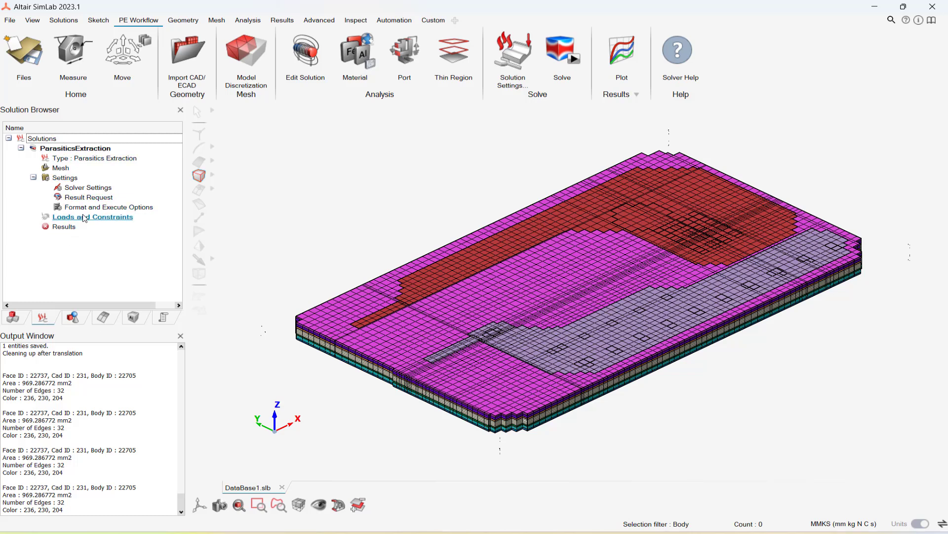
{"action": "left_click", "coordinate": [65, 169]}
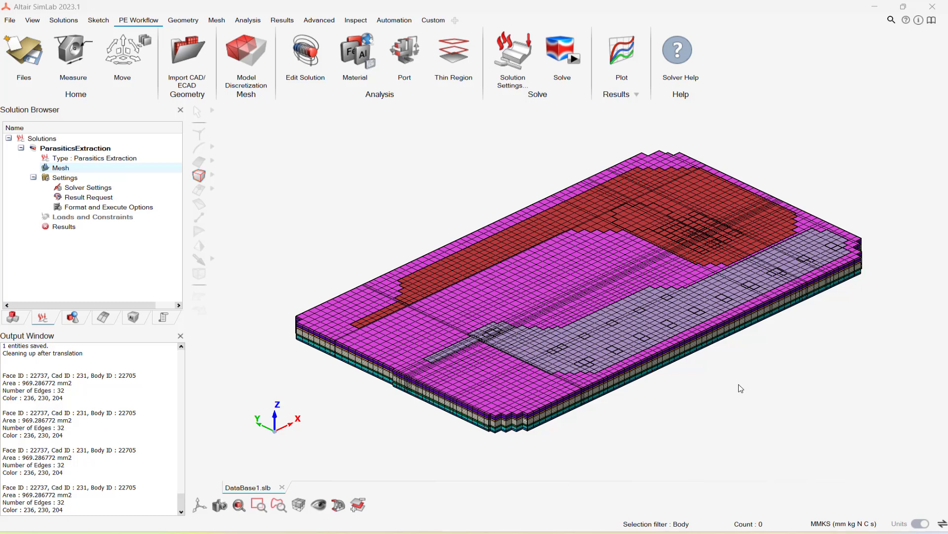
Check the ParasiticsExtraction solution's definition, and turn off Include Parasitic Capacitive Effects in its solver settings.
{"action": "double_click", "coordinate": [62, 169]}
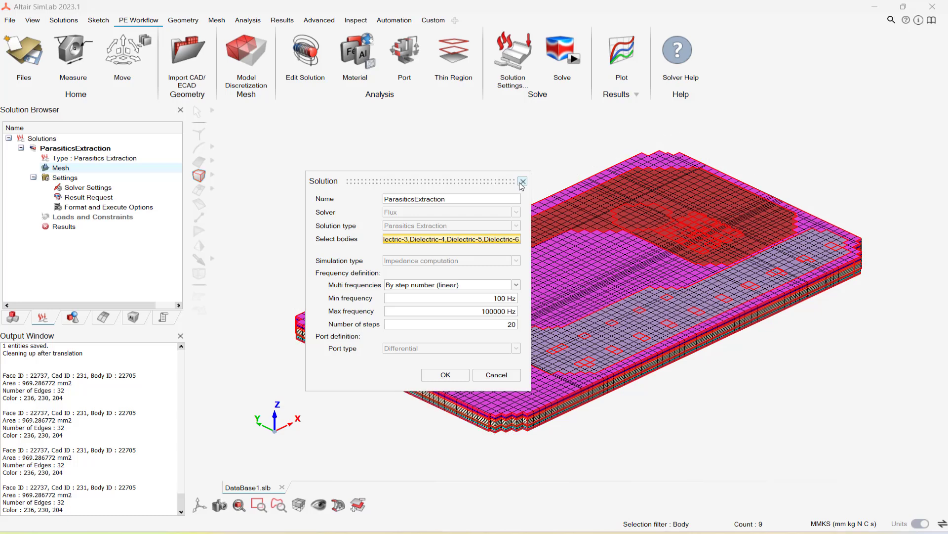
{"action": "left_click", "coordinate": [522, 181]}
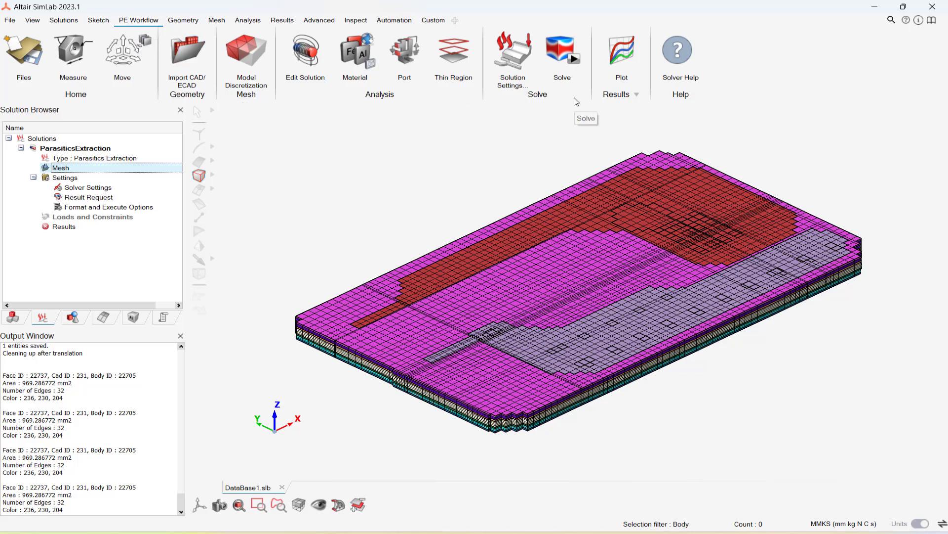
{"action": "left_click", "coordinate": [509, 87]}
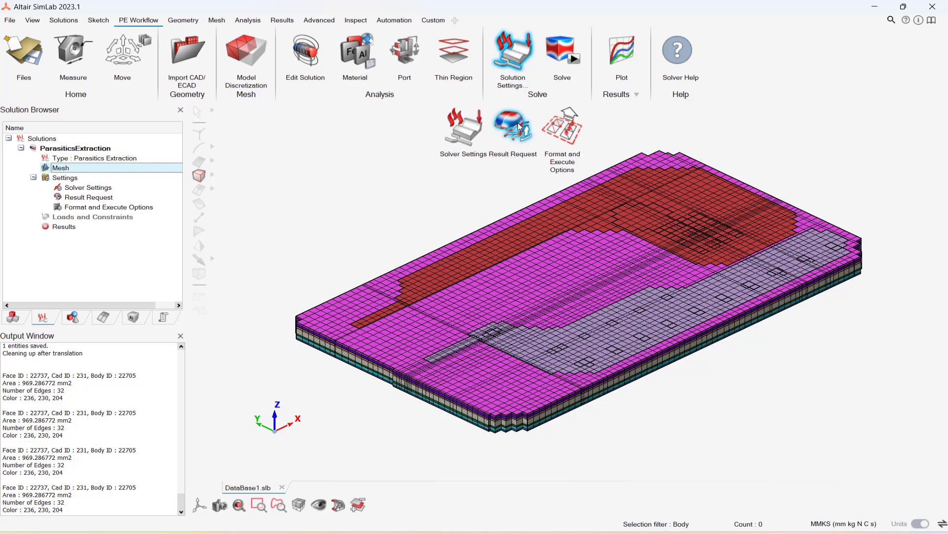
{"action": "left_click", "coordinate": [454, 144]}
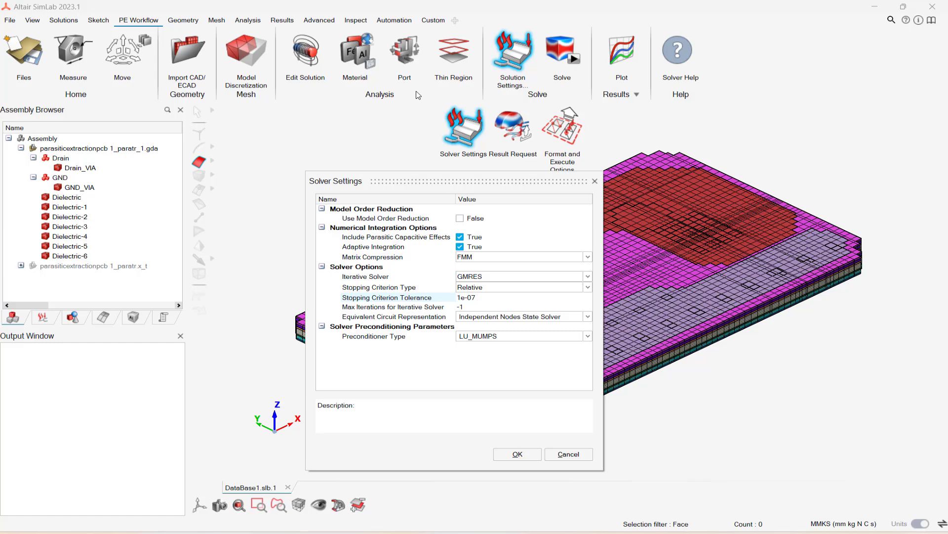
{"action": "left_click", "coordinate": [462, 239]}
{"action": "left_click", "coordinate": [460, 237]}
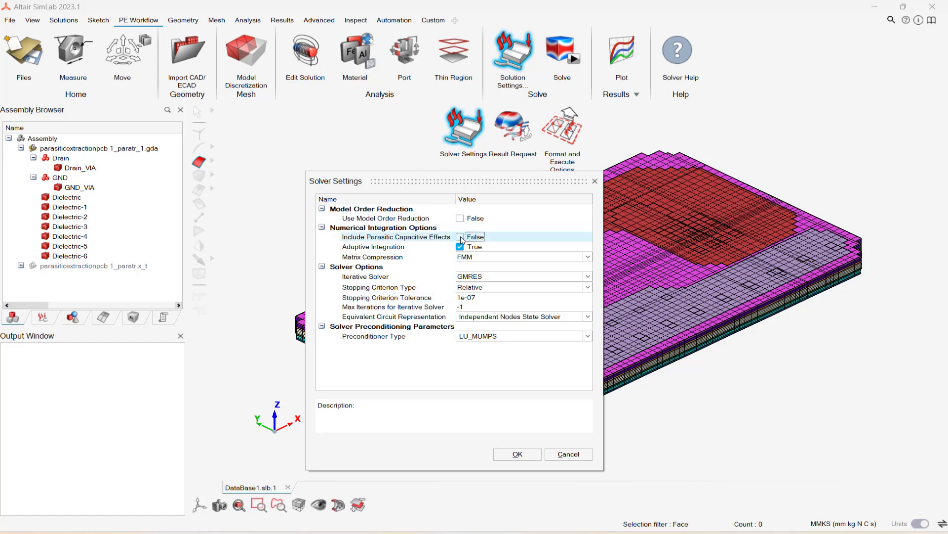
Set the Stopping Criterion Tolerance to 1e-06 and accept the solver settings.
{"action": "left_click", "coordinate": [478, 297]}
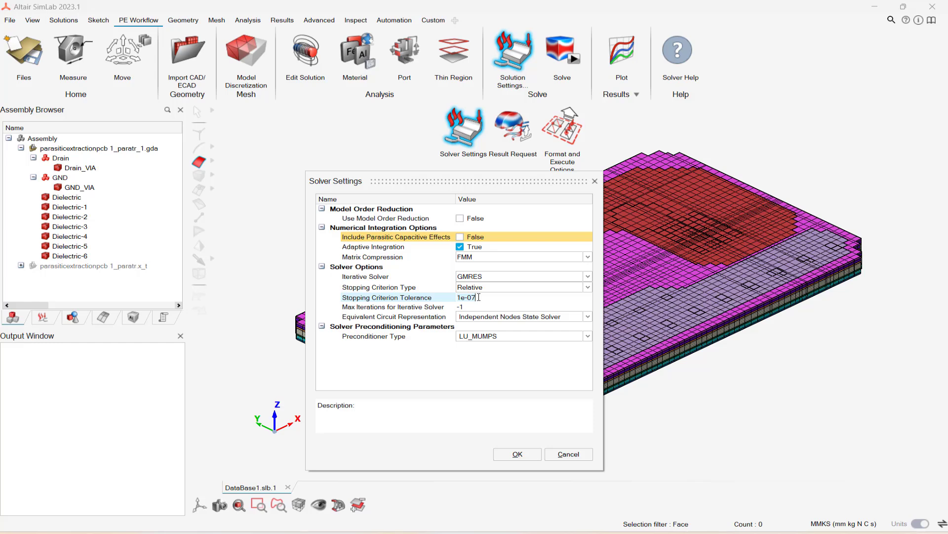
{"action": "key", "text": "Left"}
{"action": "key", "text": "BackSpace"}
{"action": "type", "text": "6"}
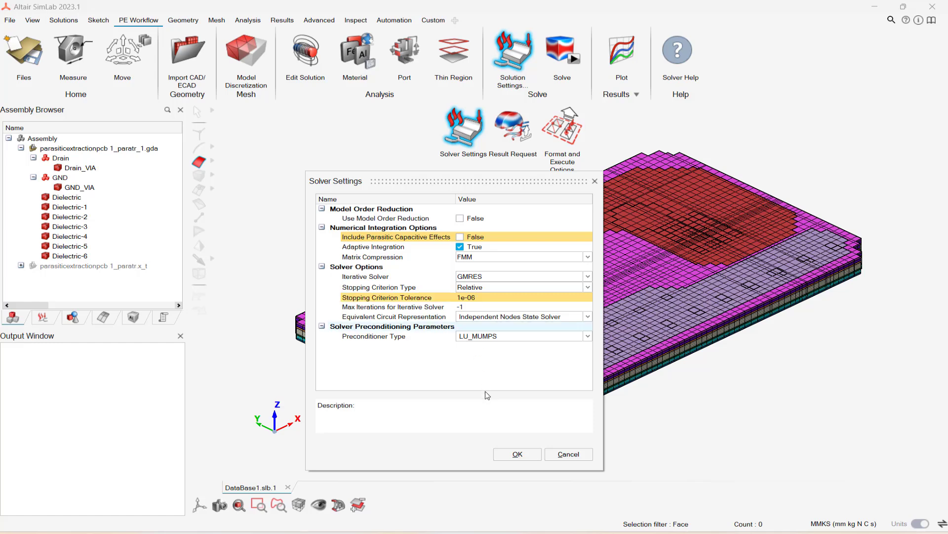
{"action": "left_click", "coordinate": [503, 454]}
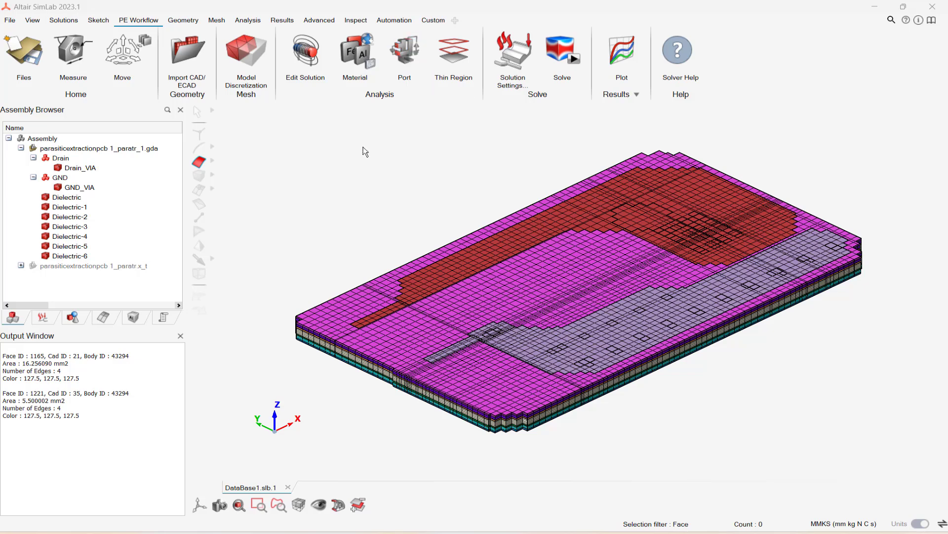
Create differential port Port_2 on the red trace, with the round pad face as input and the narrow strip's end face as output.
{"action": "left_click", "coordinate": [405, 52]}
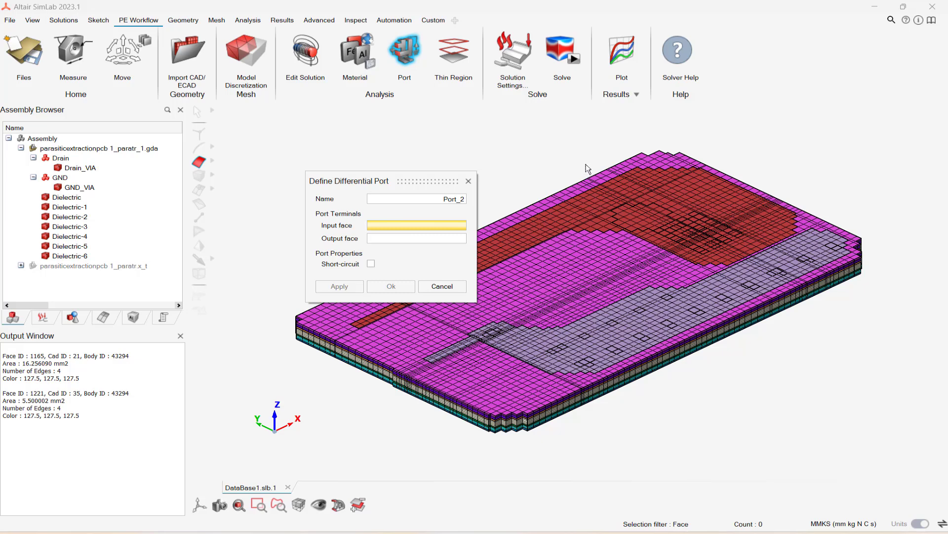
{"action": "left_click", "coordinate": [641, 215]}
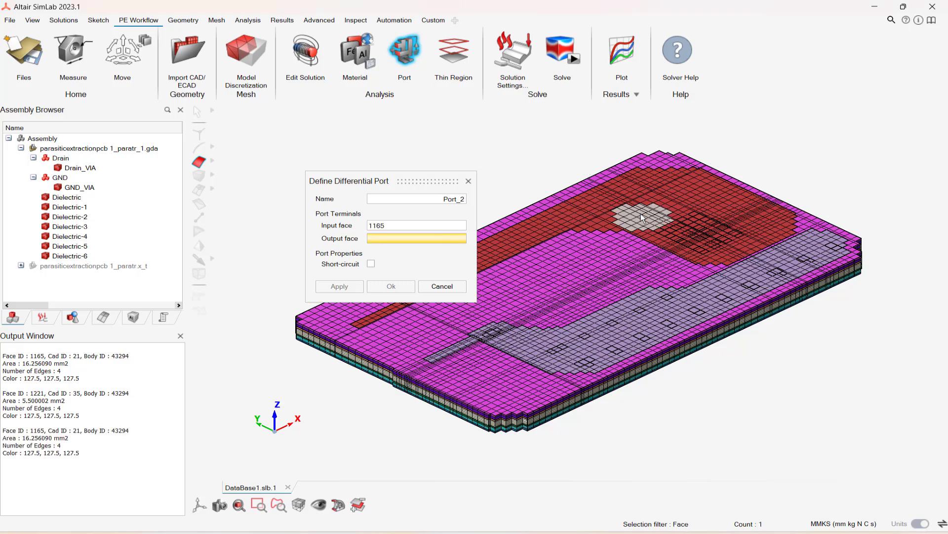
{"action": "left_click", "coordinate": [386, 315]}
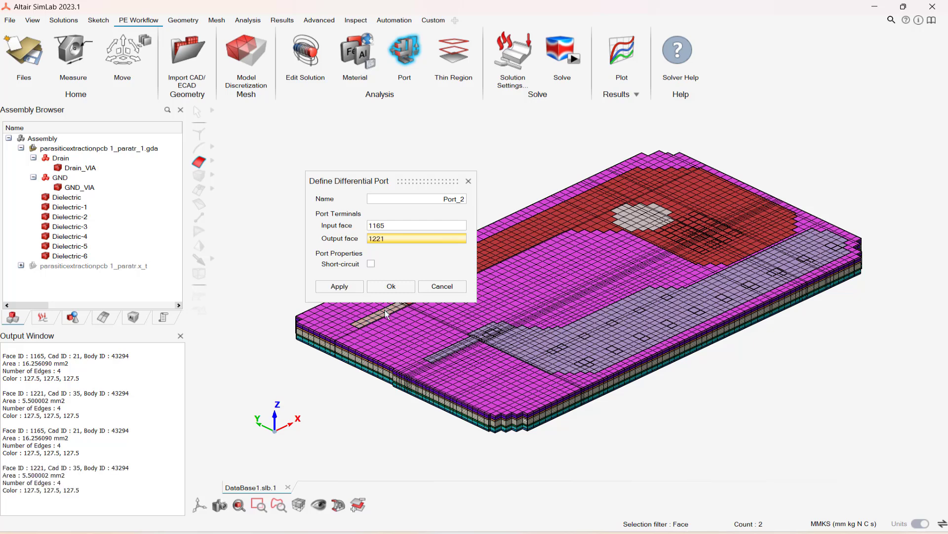
{"action": "left_click", "coordinate": [339, 286]}
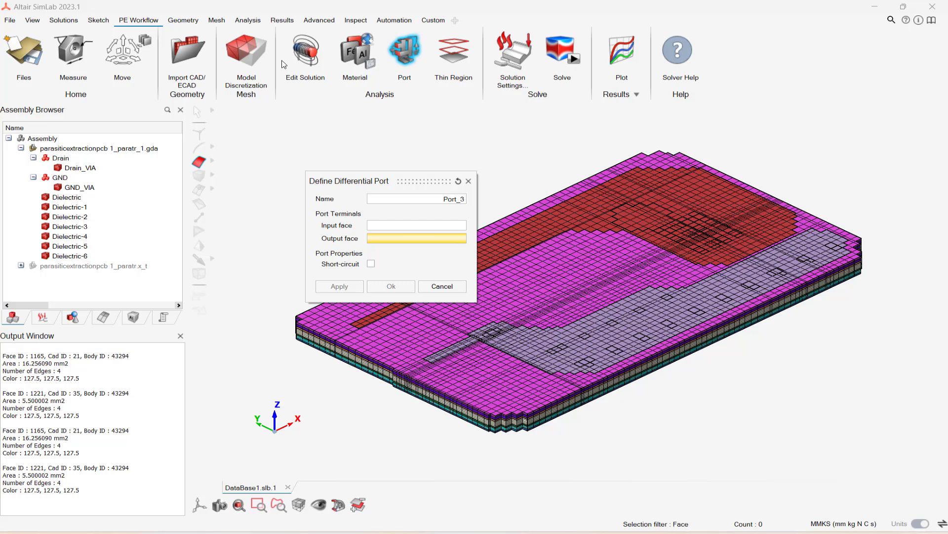
{"action": "key", "text": "Escape"}
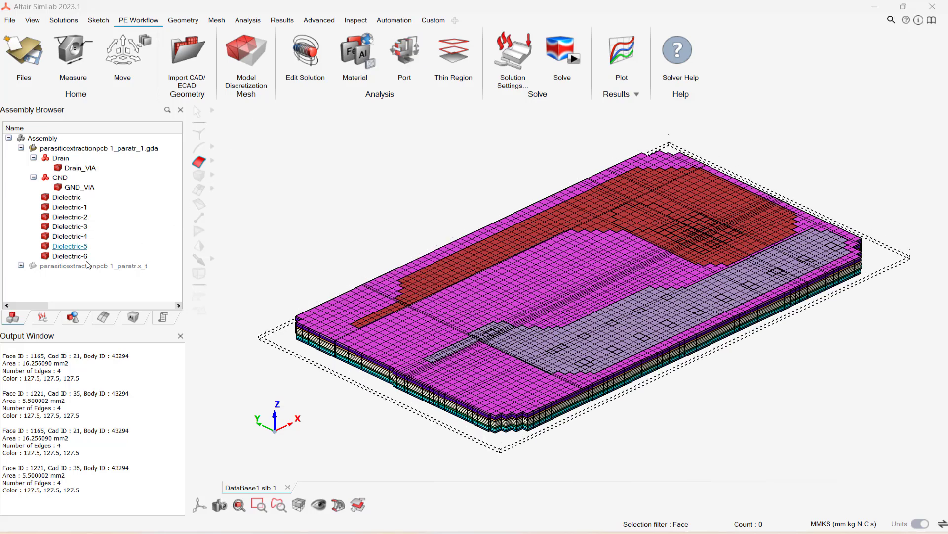
Run the solver on the ParasiticsExtraction solution.
{"action": "left_click", "coordinate": [42, 317]}
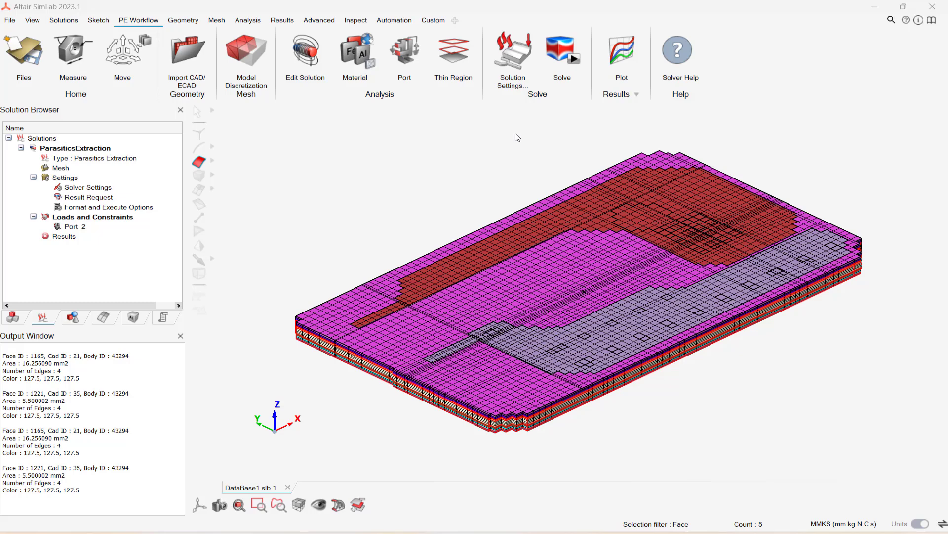
{"action": "left_click", "coordinate": [577, 61]}
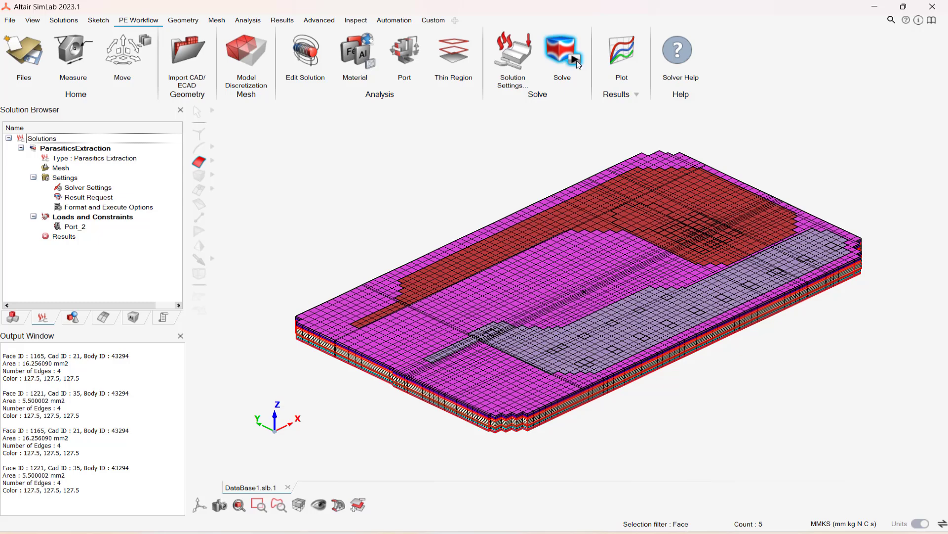
{"action": "left_click", "coordinate": [577, 62]}
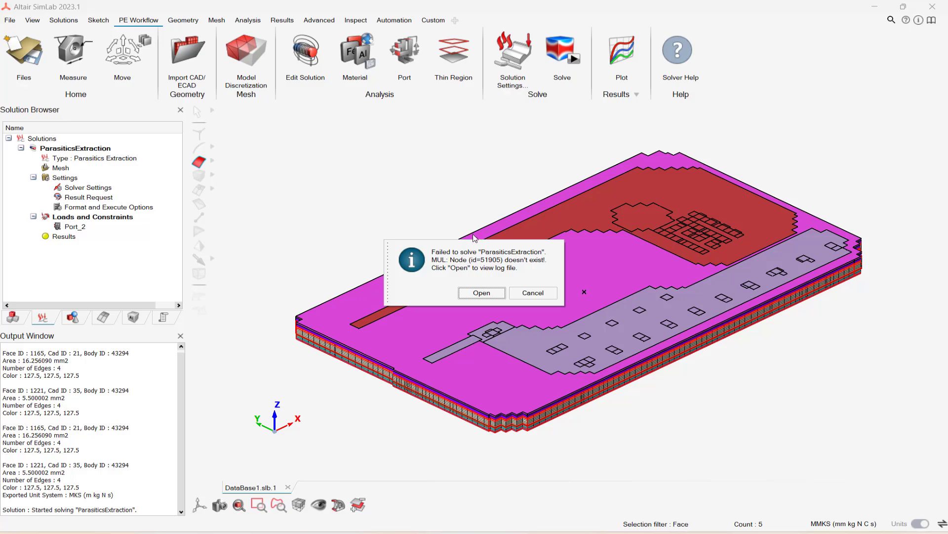
{"action": "key", "text": "Escape"}
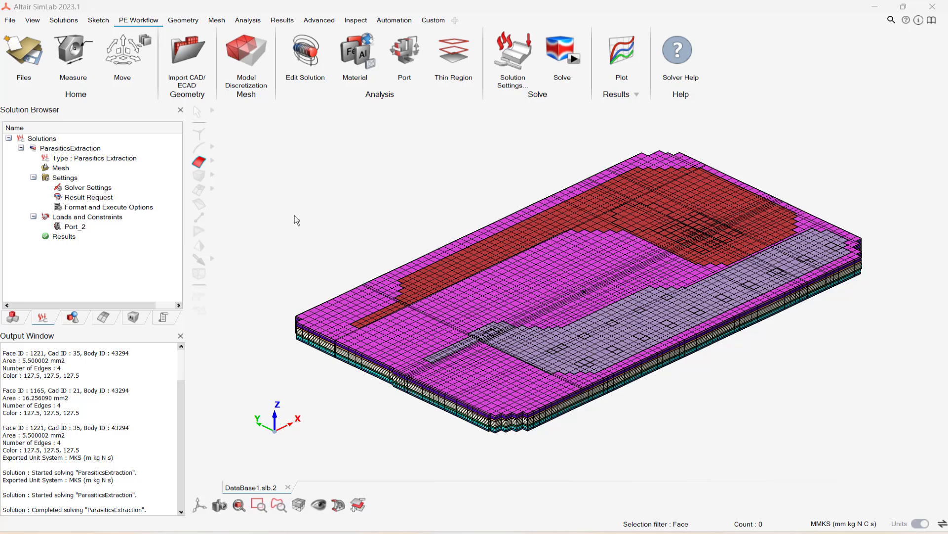
Create a 2D plot of the solution's Port_2 Z_MAGNITUDE (Ohm) against Frequency (Hz).
{"action": "right_click", "coordinate": [69, 238]}
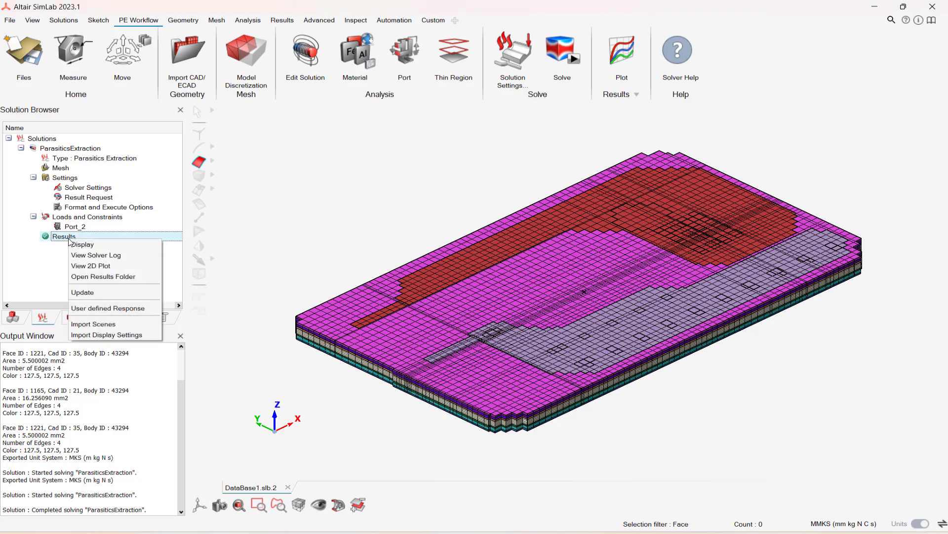
{"action": "left_click", "coordinate": [91, 266]}
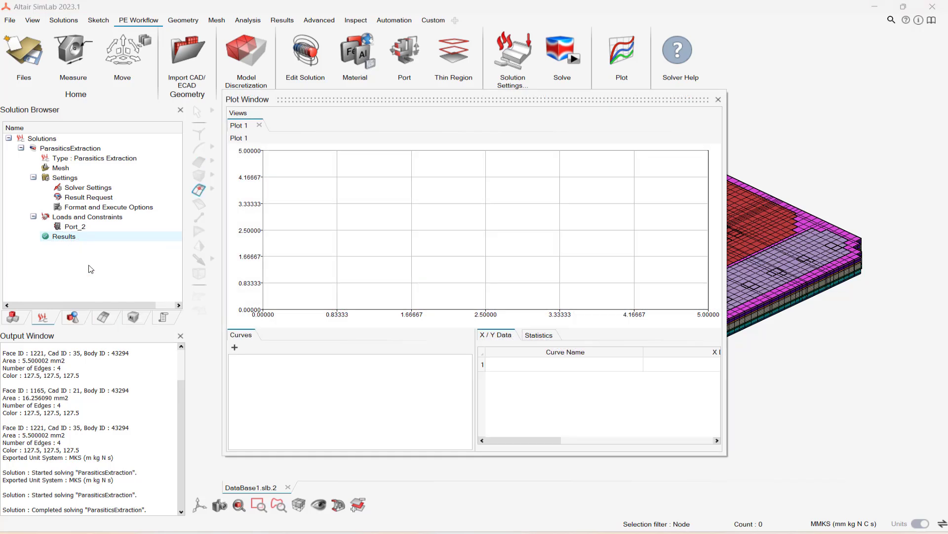
{"action": "left_click", "coordinate": [235, 347]}
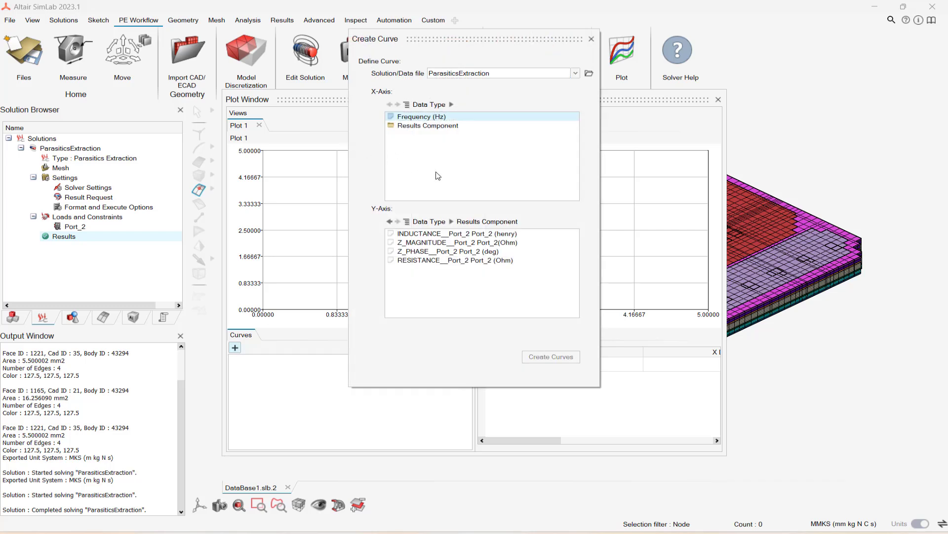
{"action": "left_click", "coordinate": [469, 243]}
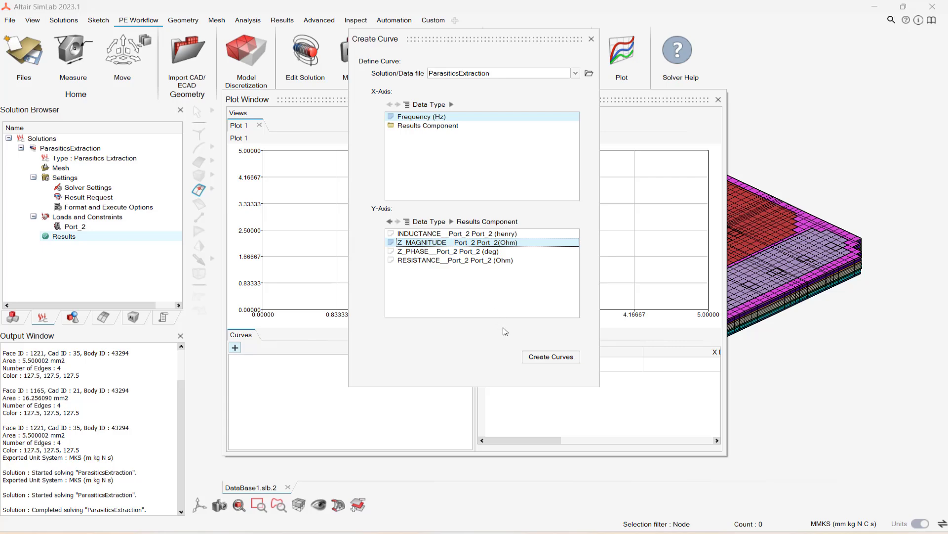
{"action": "left_click", "coordinate": [532, 361]}
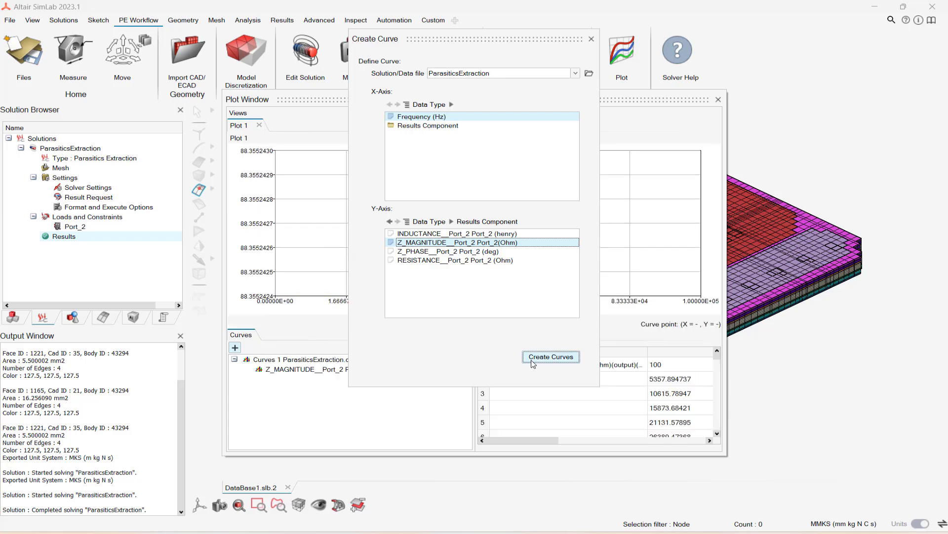
{"action": "left_click", "coordinate": [592, 39]}
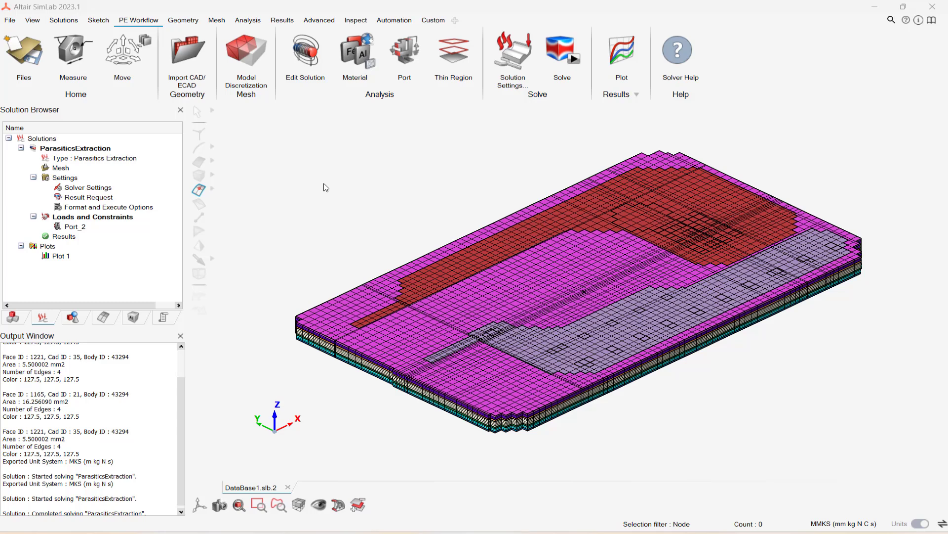
Duplicate the ParasiticsExtraction solution and turn on Include Parasitic Capacitive Effects in the copy's solver settings.
{"action": "right_click", "coordinate": [82, 152]}
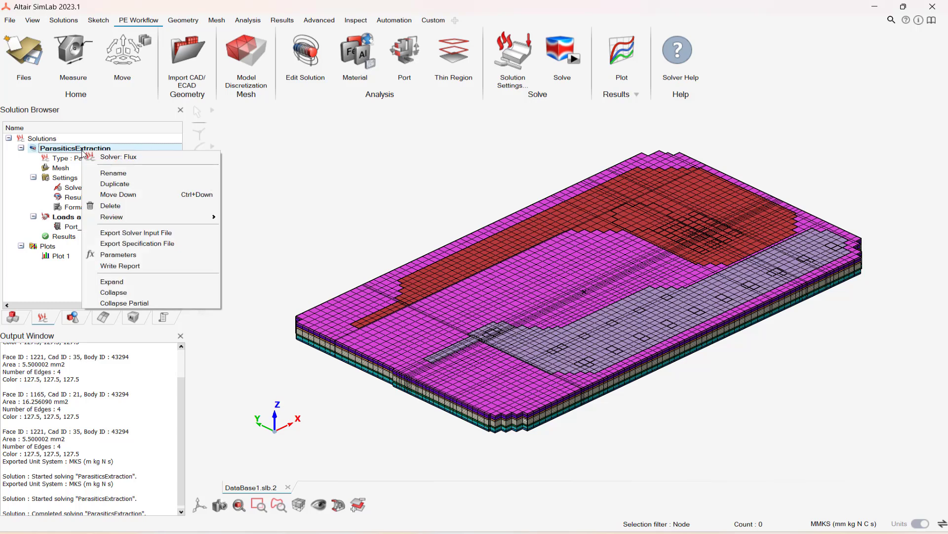
{"action": "left_click", "coordinate": [126, 188]}
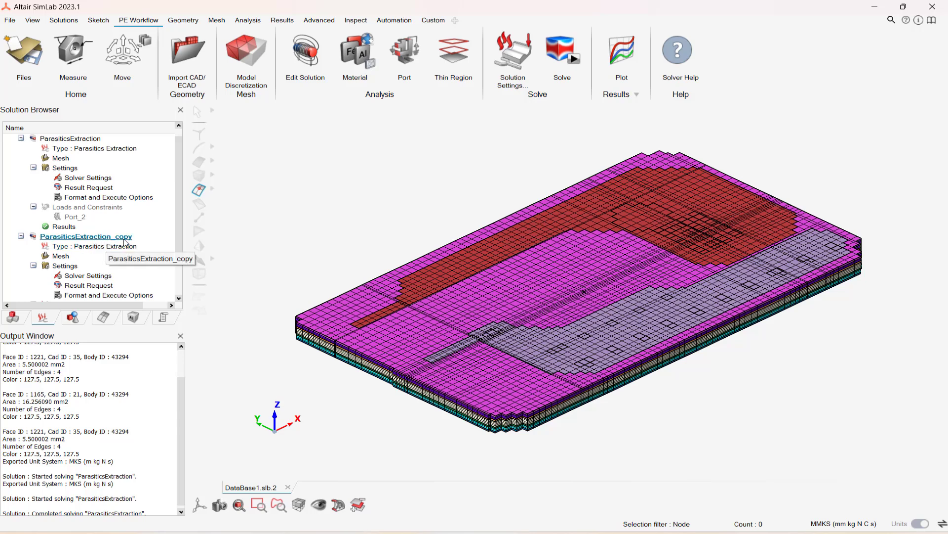
{"action": "left_click", "coordinate": [178, 299]}
{"action": "left_click", "coordinate": [178, 298]}
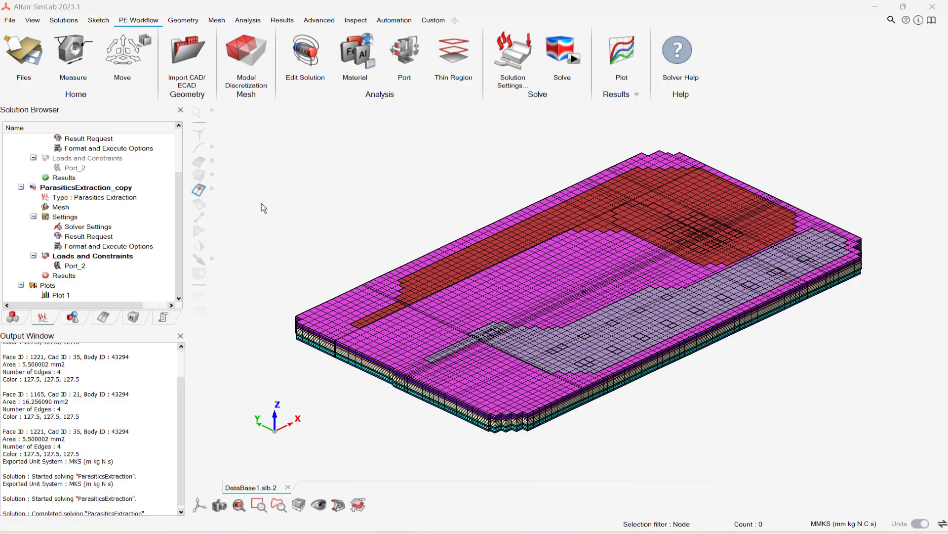
{"action": "left_click", "coordinate": [99, 228]}
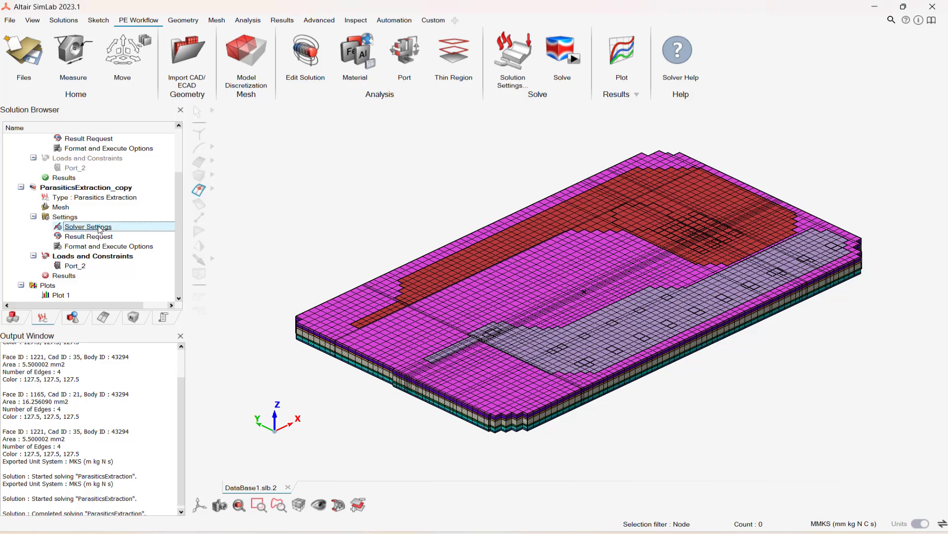
{"action": "double_click", "coordinate": [99, 228]}
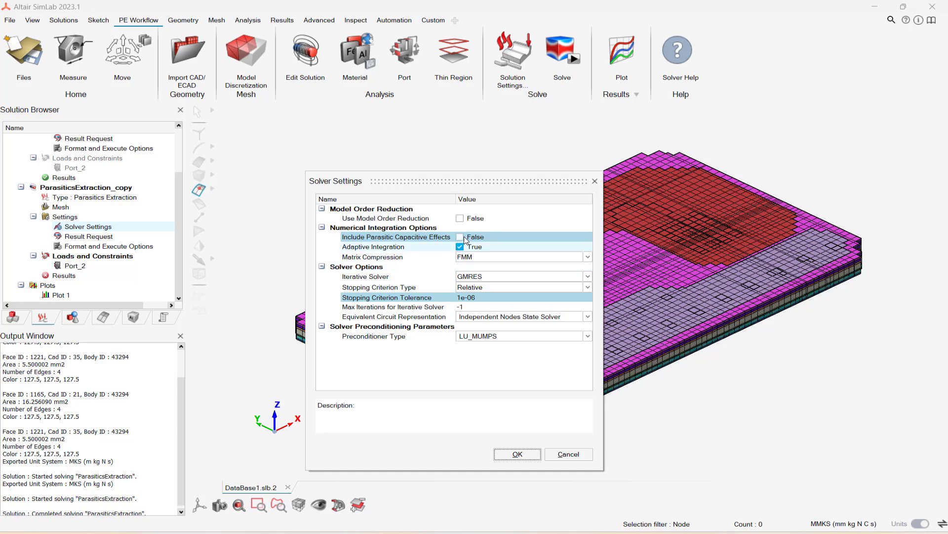
{"action": "left_click", "coordinate": [460, 237]}
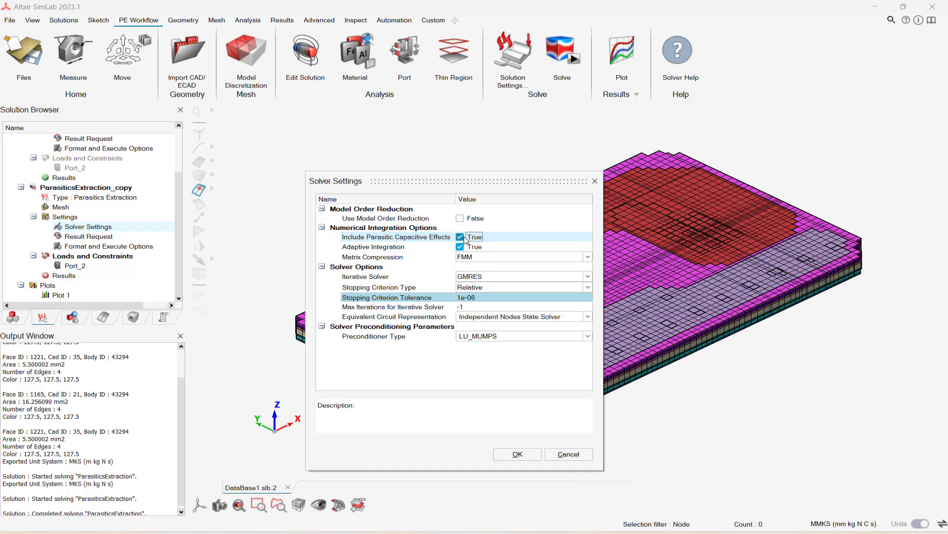
{"action": "left_click", "coordinate": [517, 454]}
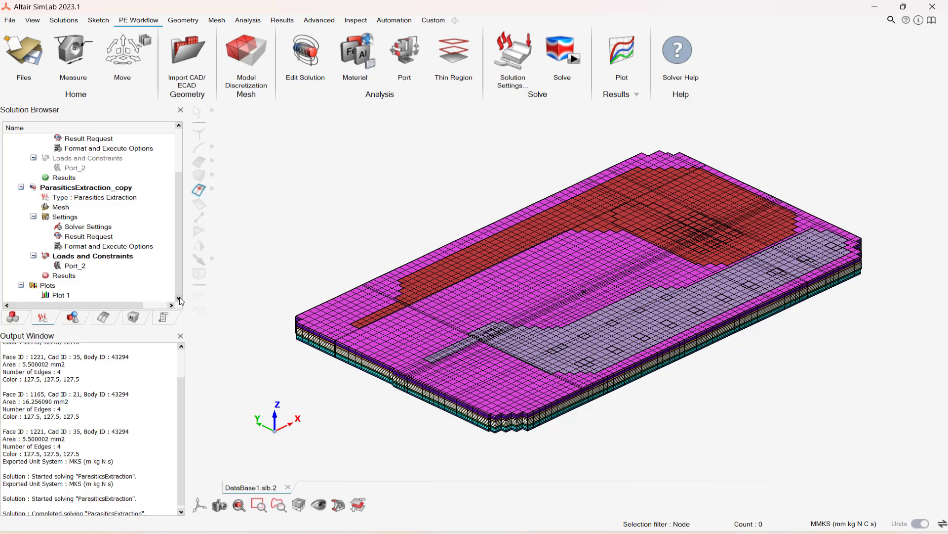
Redefine Port_2 in ParasiticsExtraction_copy with the grey trace's narrow strip end as input face and the red trace's narrow strip end as output face.
{"action": "left_click", "coordinate": [75, 266]}
{"action": "double_click", "coordinate": [79, 268]}
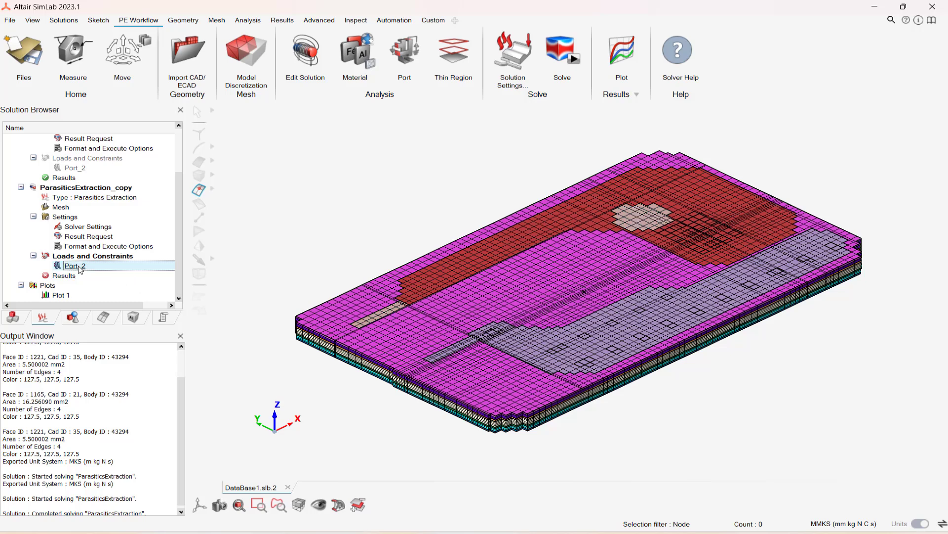
{"action": "middle_click", "coordinate": [354, 126]}
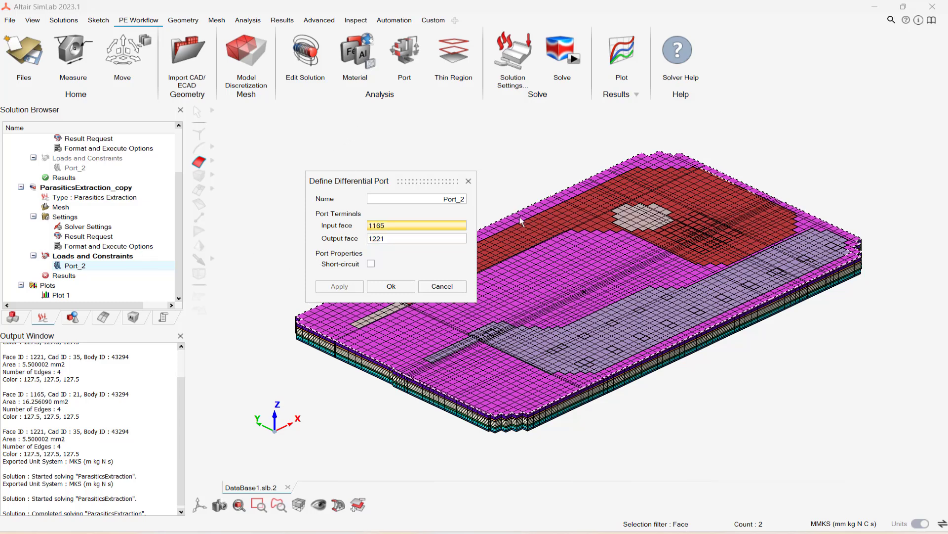
{"action": "left_click", "coordinate": [651, 225]}
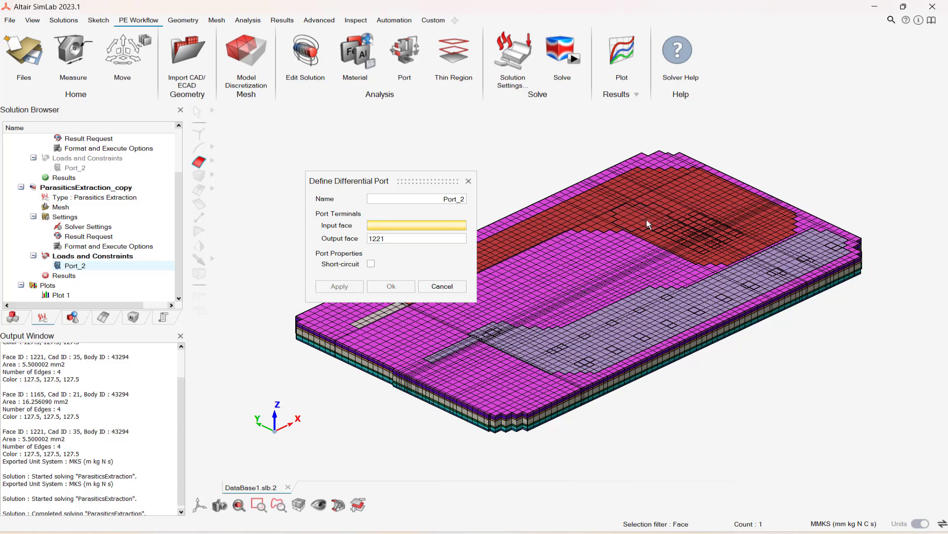
{"action": "left_click", "coordinate": [460, 352]}
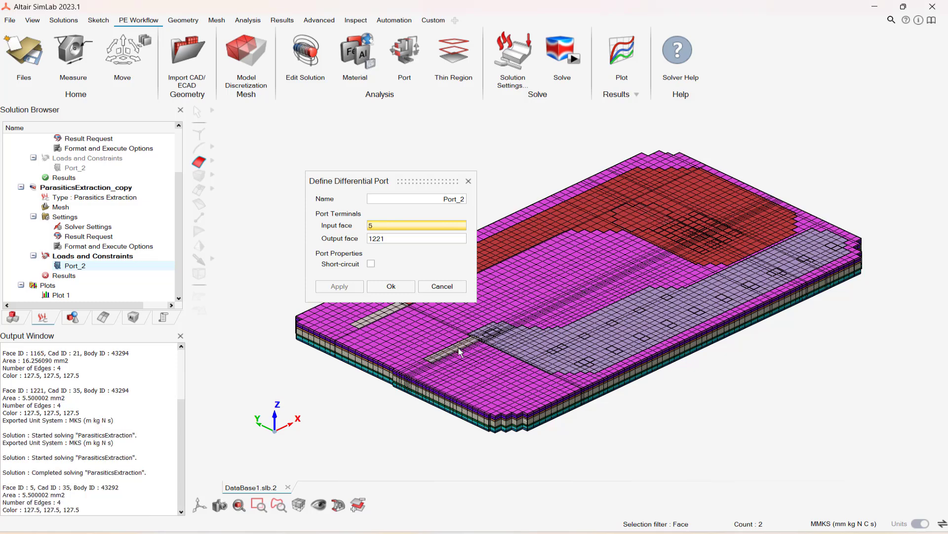
{"action": "left_click", "coordinate": [414, 242]}
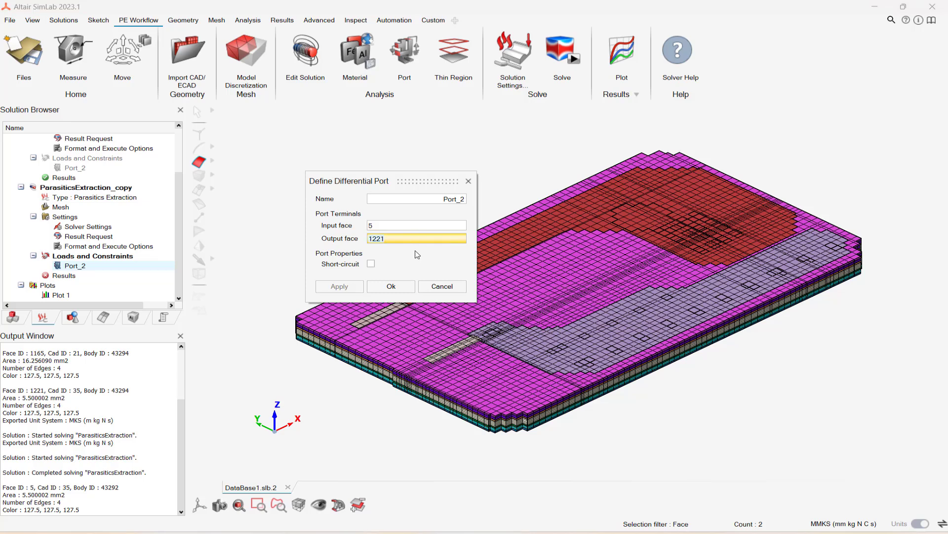
{"action": "left_click", "coordinate": [380, 318]}
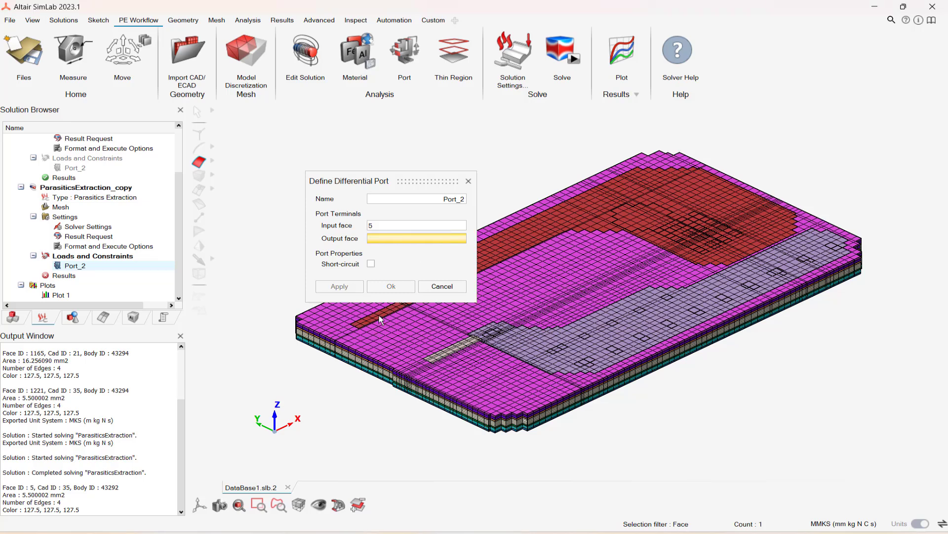
{"action": "left_click", "coordinate": [381, 319]}
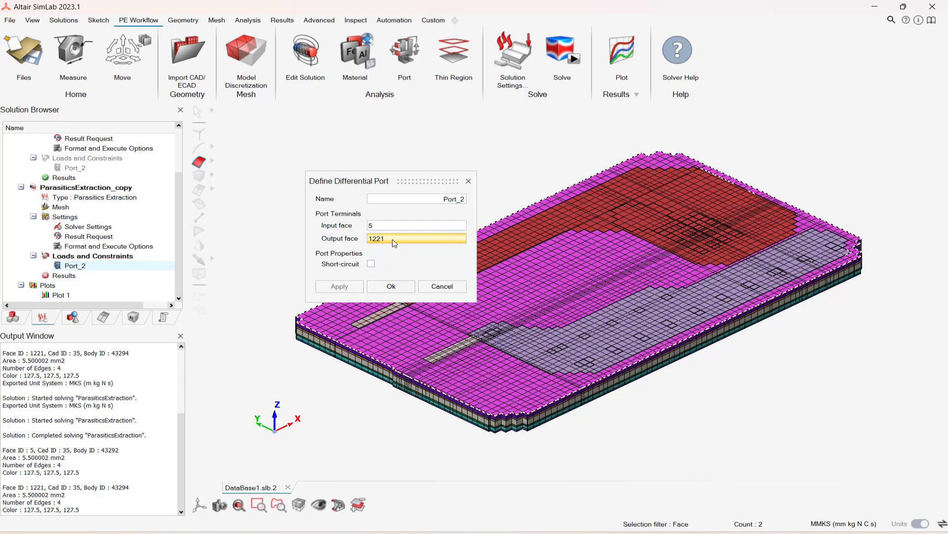
{"action": "left_click", "coordinate": [392, 258]}
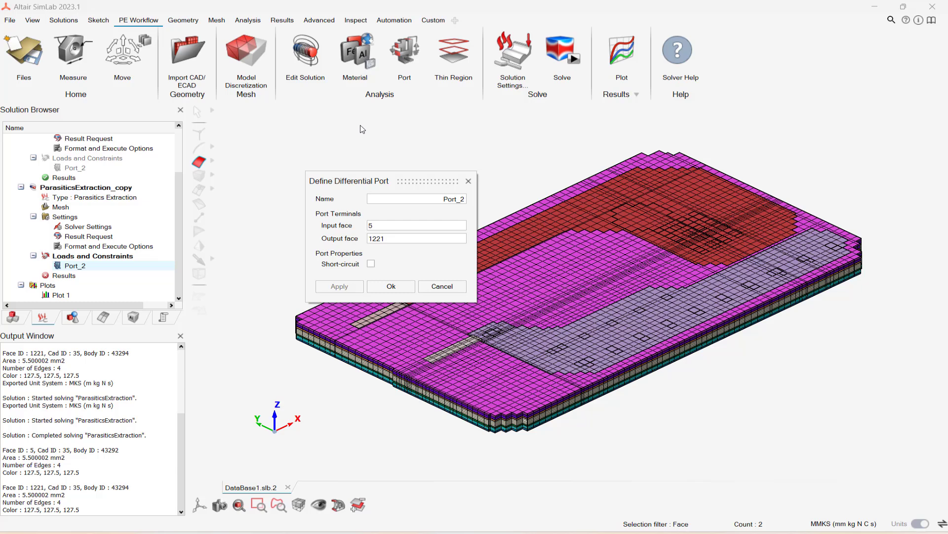
{"action": "left_click", "coordinate": [391, 287]}
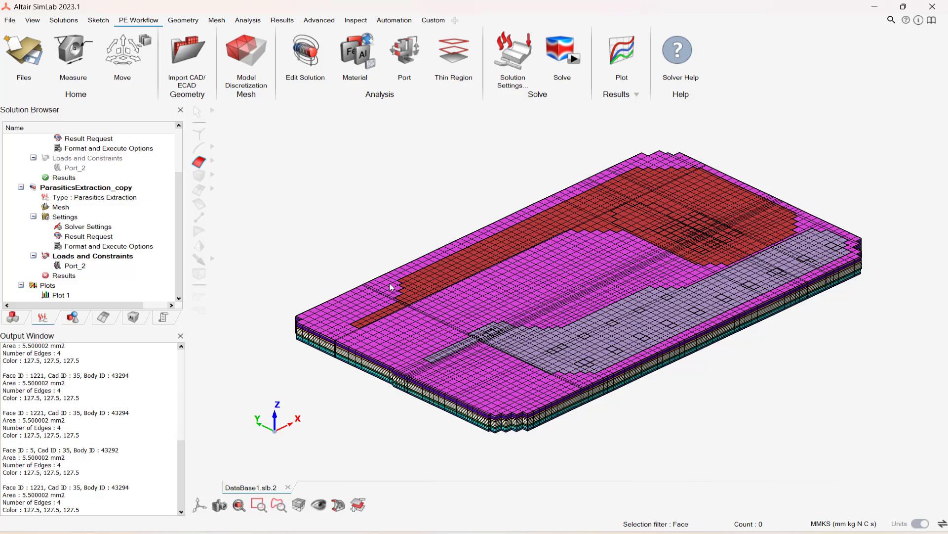
Solve ParasiticsExtraction_copy and create a 2D plot of its Port_2 Z_MAGNITUDE (Ohm) against Frequency (Hz).
{"action": "left_click", "coordinate": [565, 59]}
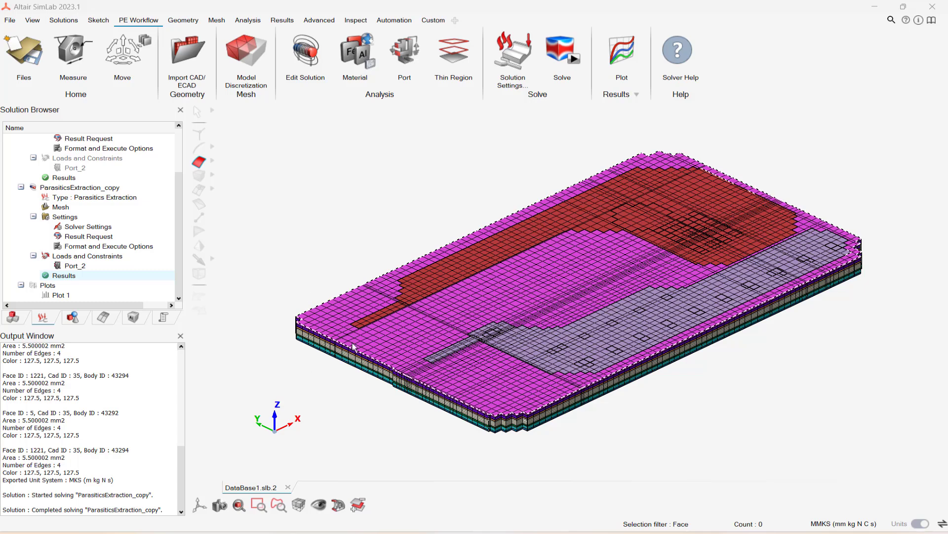
{"action": "right_click", "coordinate": [66, 278]}
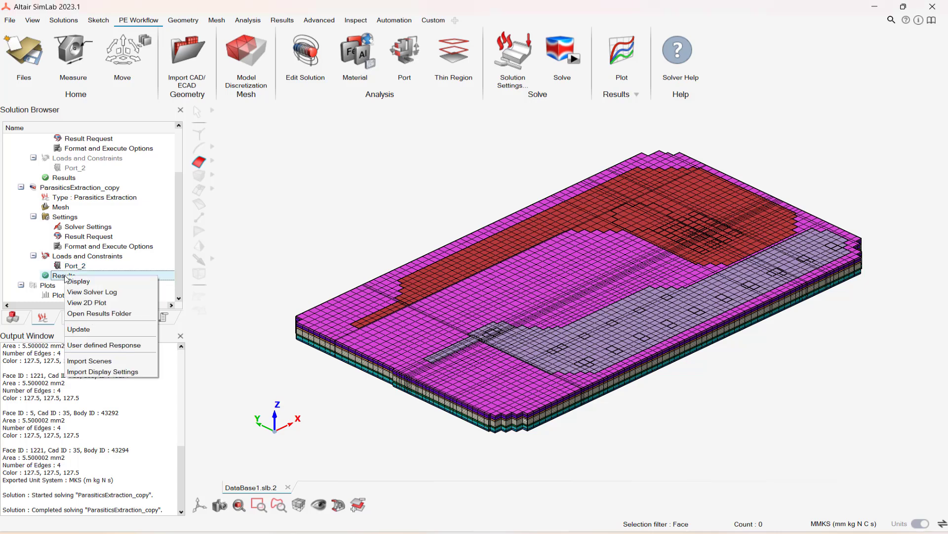
{"action": "left_click", "coordinate": [94, 303]}
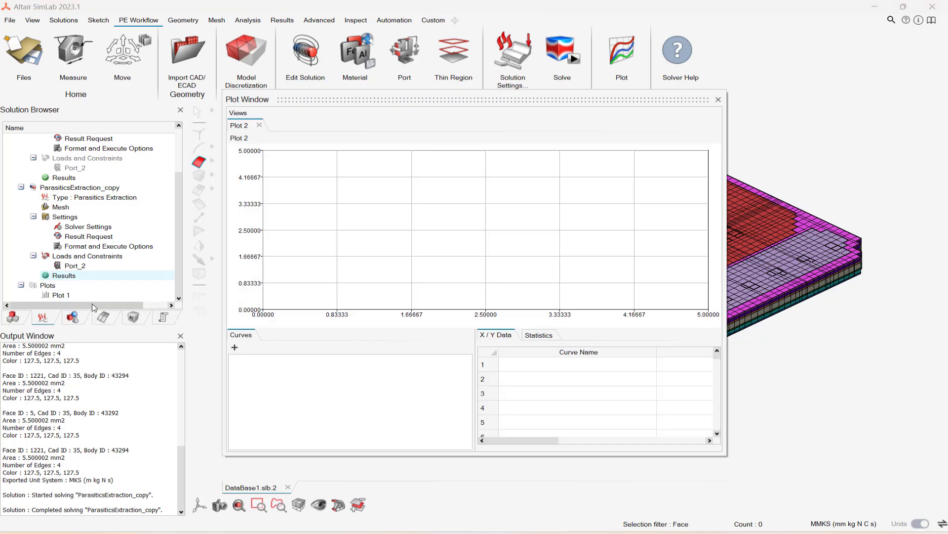
{"action": "left_click", "coordinate": [236, 347]}
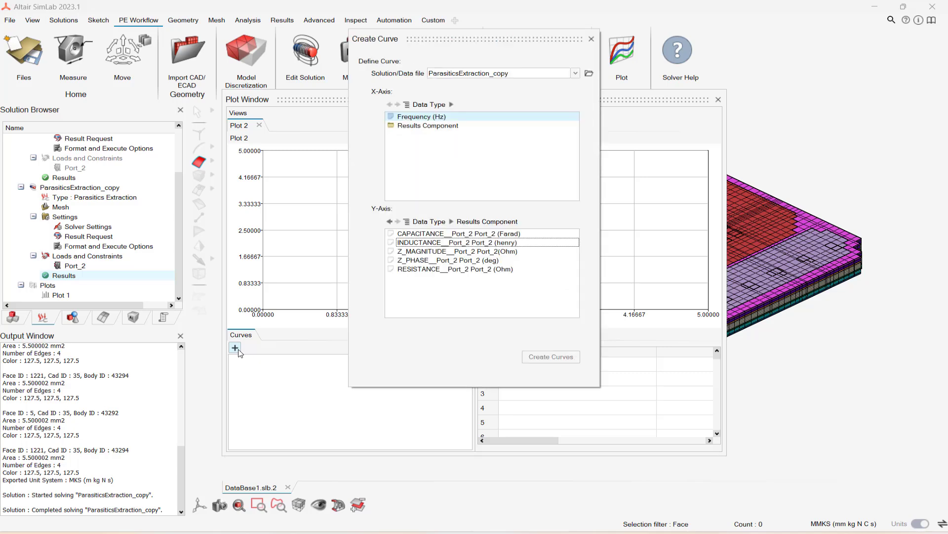
{"action": "left_click", "coordinate": [430, 252]}
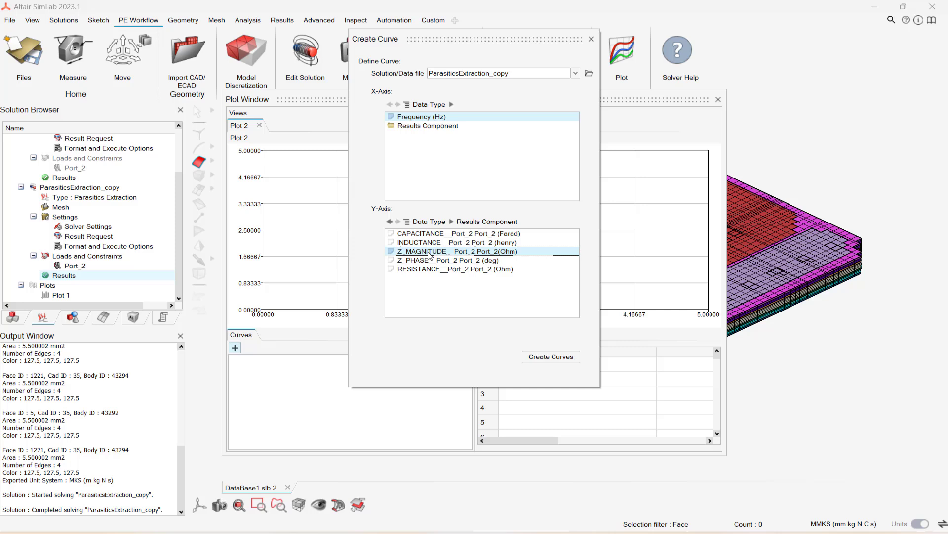
{"action": "left_click", "coordinate": [544, 360]}
{"action": "left_click", "coordinate": [592, 39]}
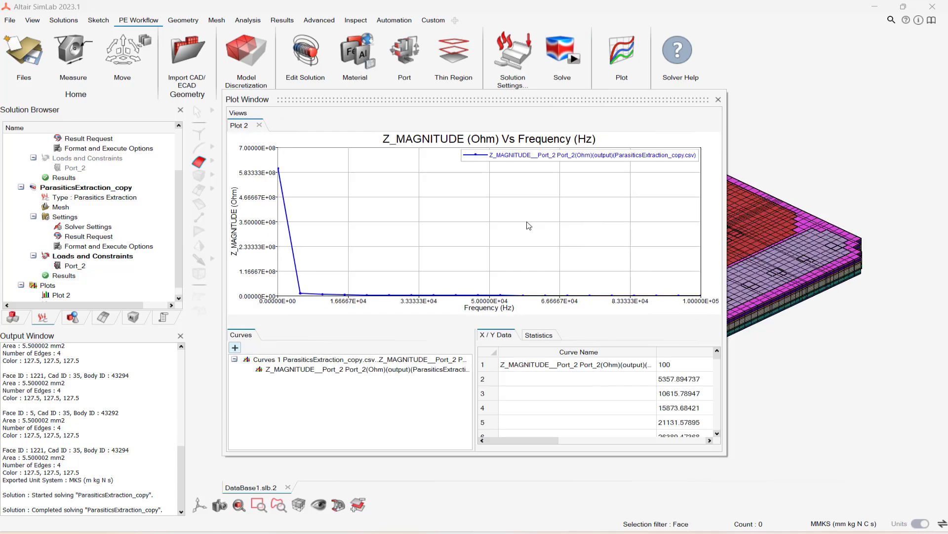